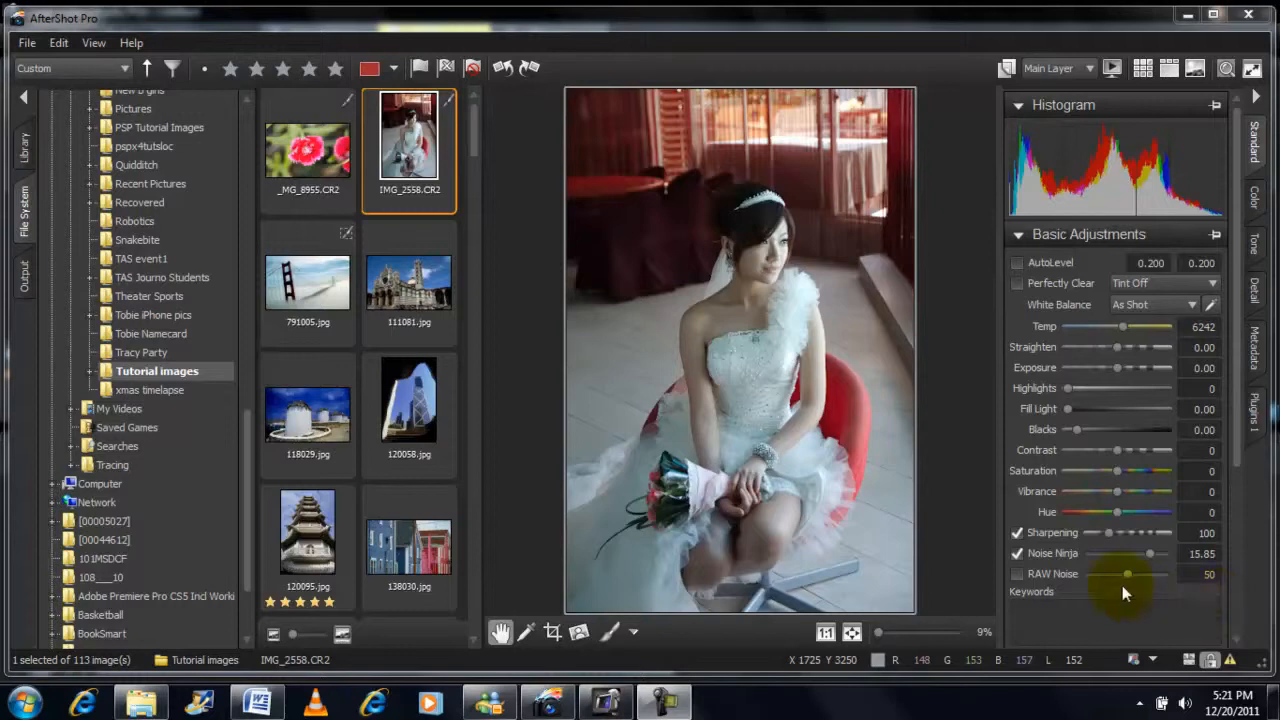
Preview _MG_8955.CR2, 120058.jpg, 120095.jpg and 138030.jpg one after another from the Tutorial images folder.
{"action": "left_click", "coordinate": [295, 147]}
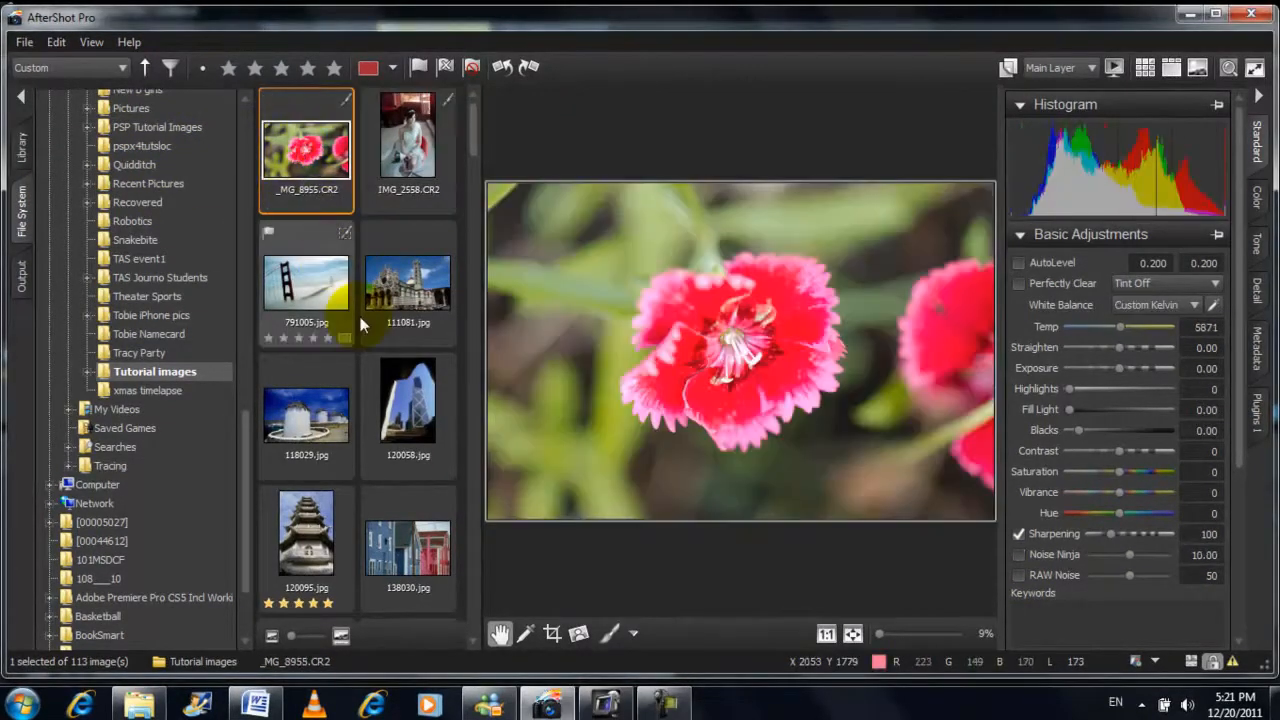
{"action": "left_click", "coordinate": [406, 411]}
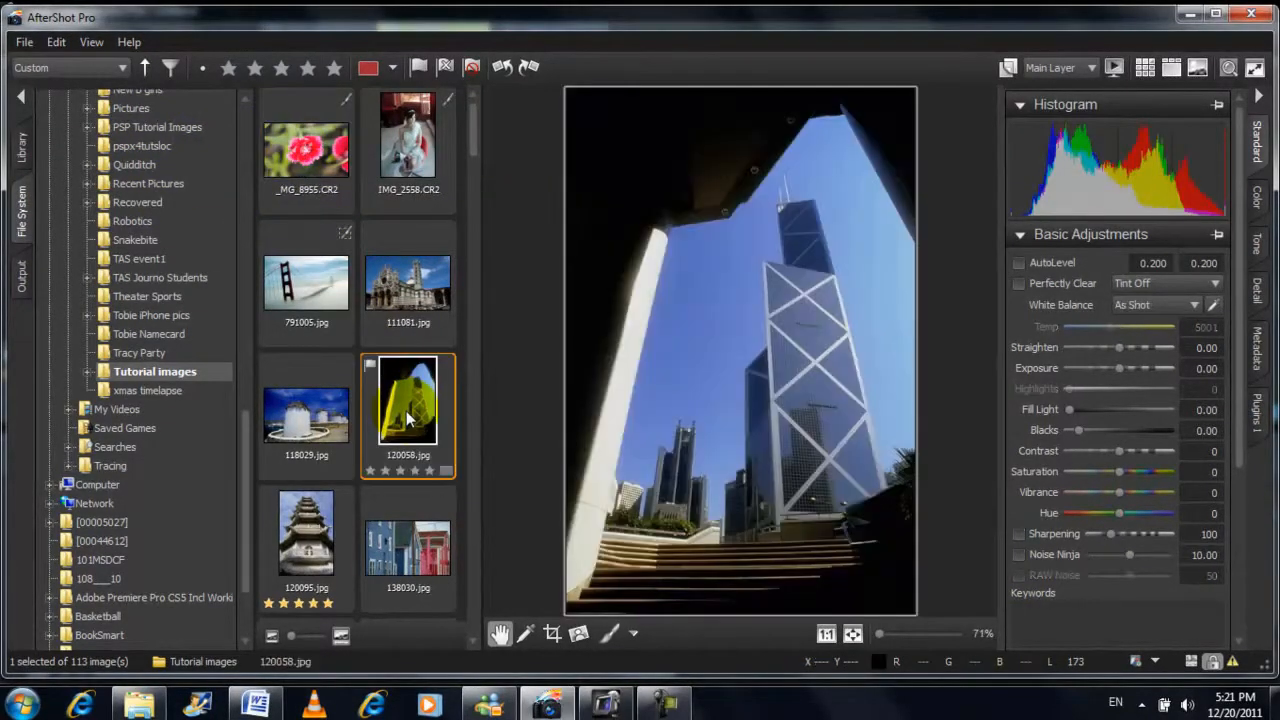
{"action": "left_click", "coordinate": [324, 531]}
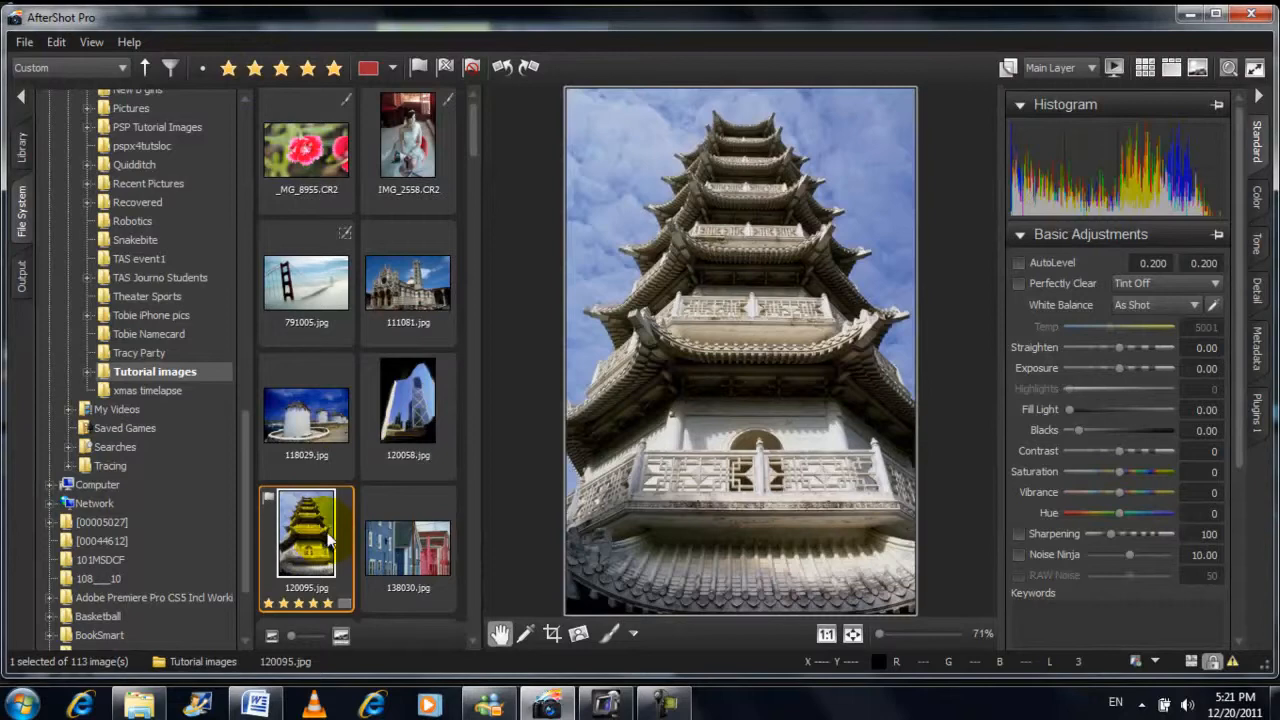
{"action": "left_click", "coordinate": [393, 566]}
Preview 20091005_1.JPG, 791033.jpg, 242001.jpg and the torii gate photo 882027.jpg among the further thumbnails.
{"action": "scroll", "coordinate": [473, 575], "scroll_direction": "down", "scroll_amount": 3}
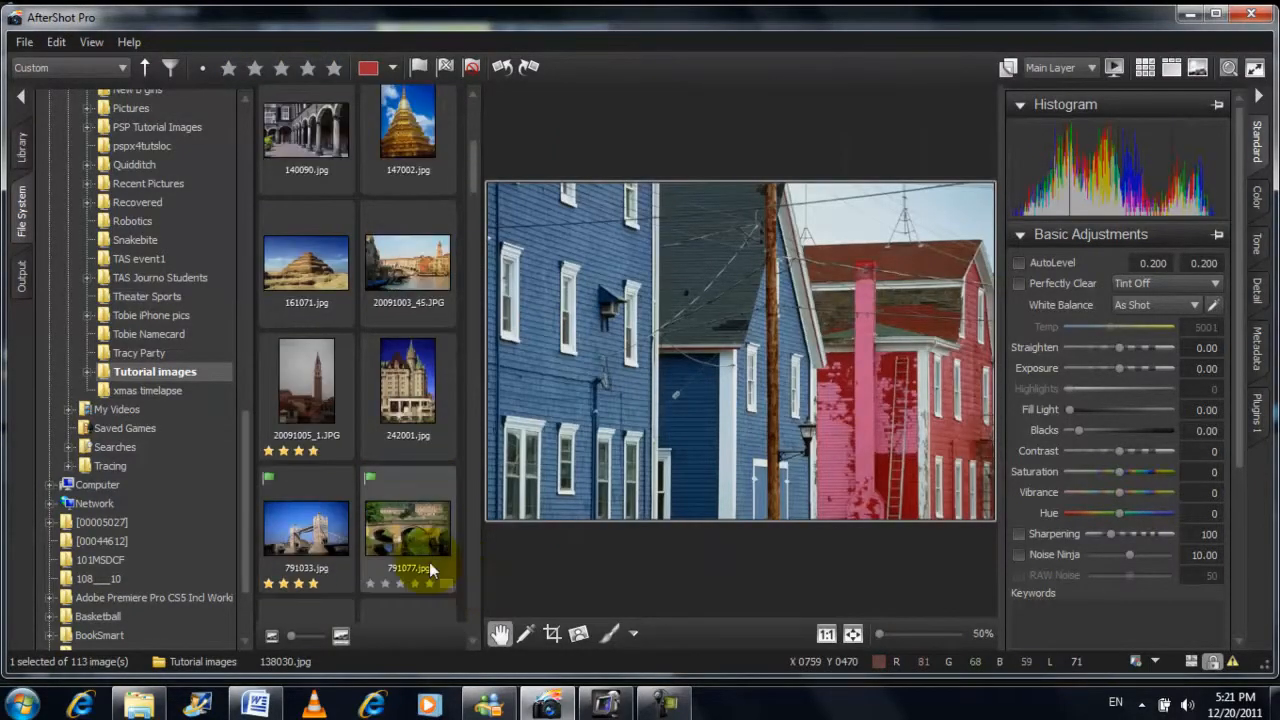
{"action": "left_click", "coordinate": [316, 420]}
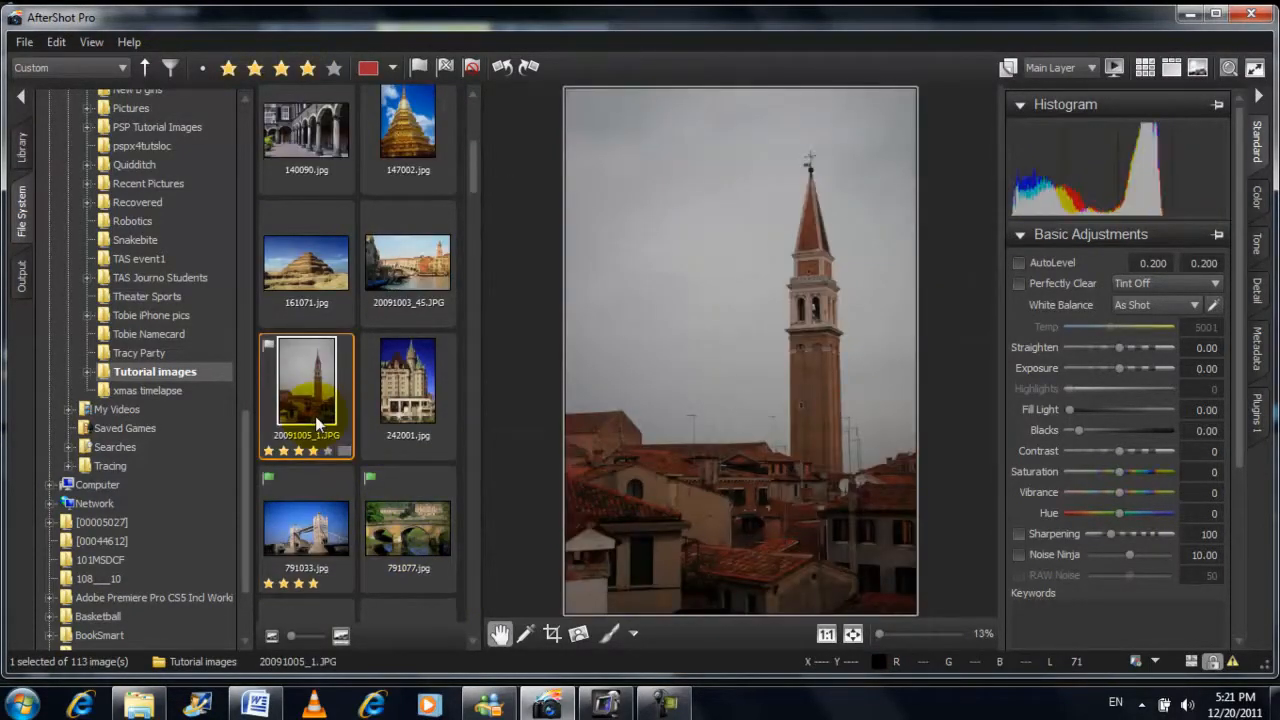
{"action": "left_click", "coordinate": [288, 500]}
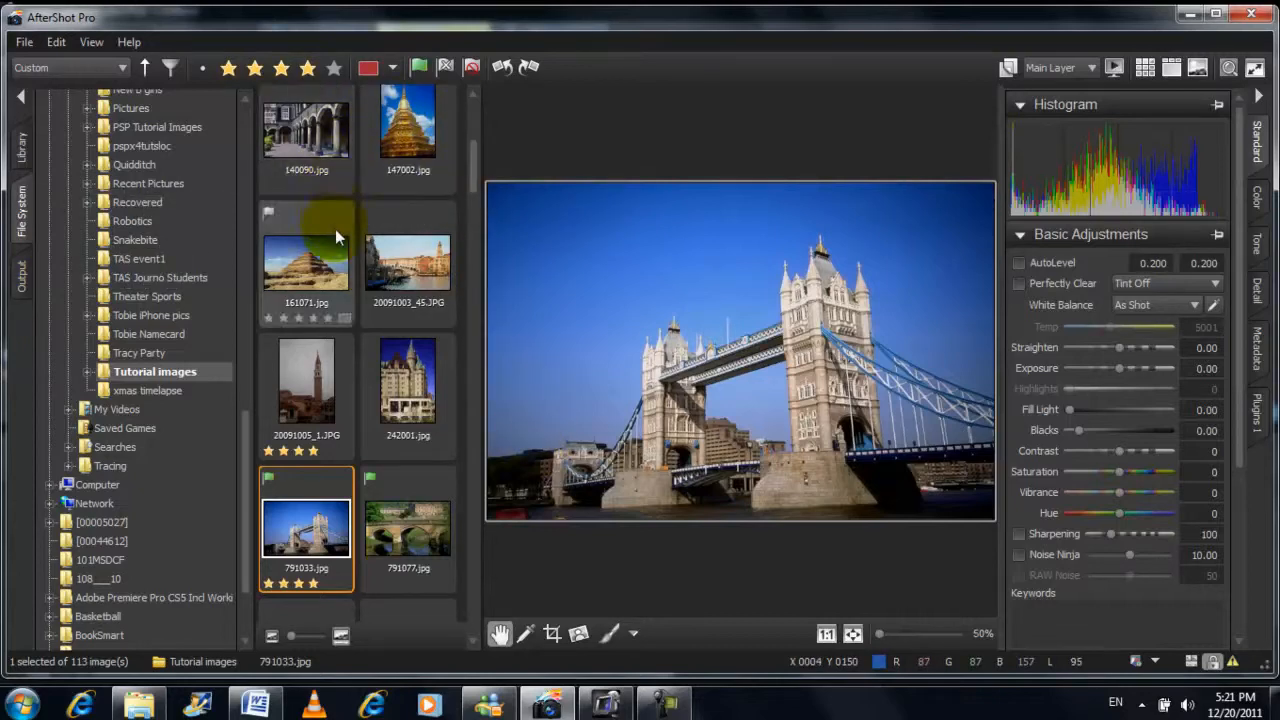
{"action": "left_click", "coordinate": [404, 420]}
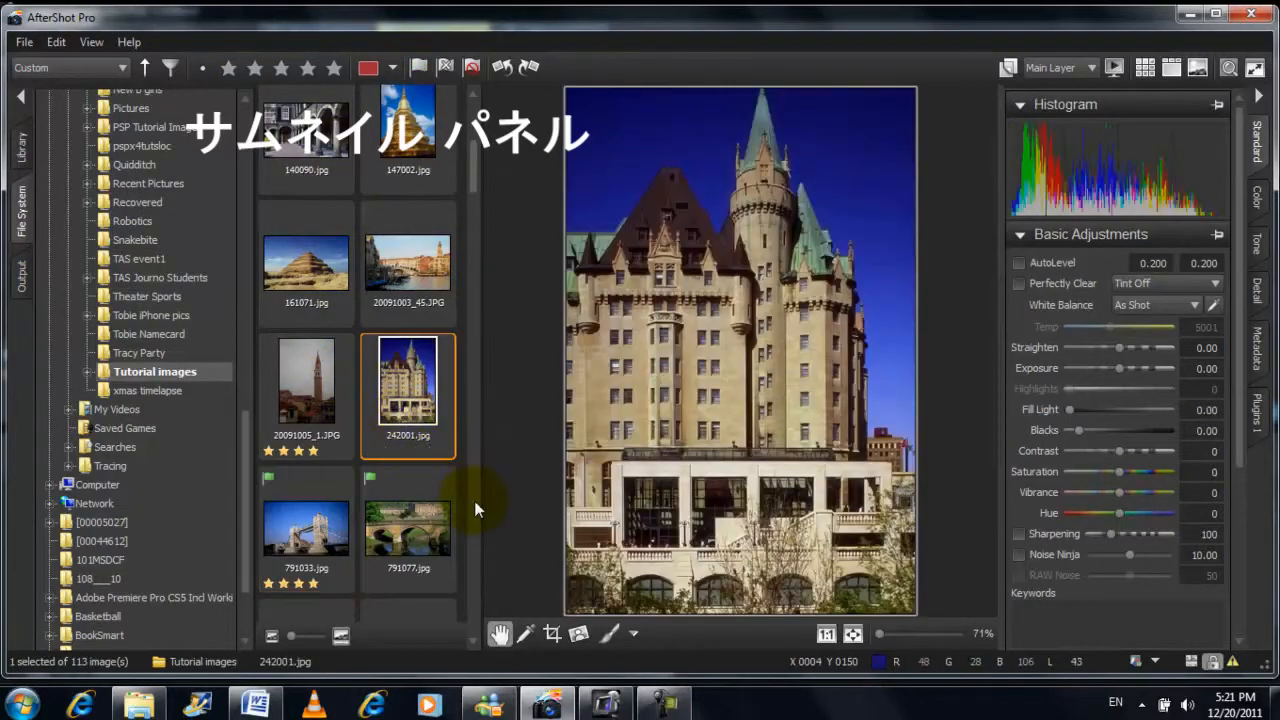
{"action": "scroll", "coordinate": [470, 505], "scroll_direction": "down", "scroll_amount": 5}
{"action": "left_click", "coordinate": [331, 395]}
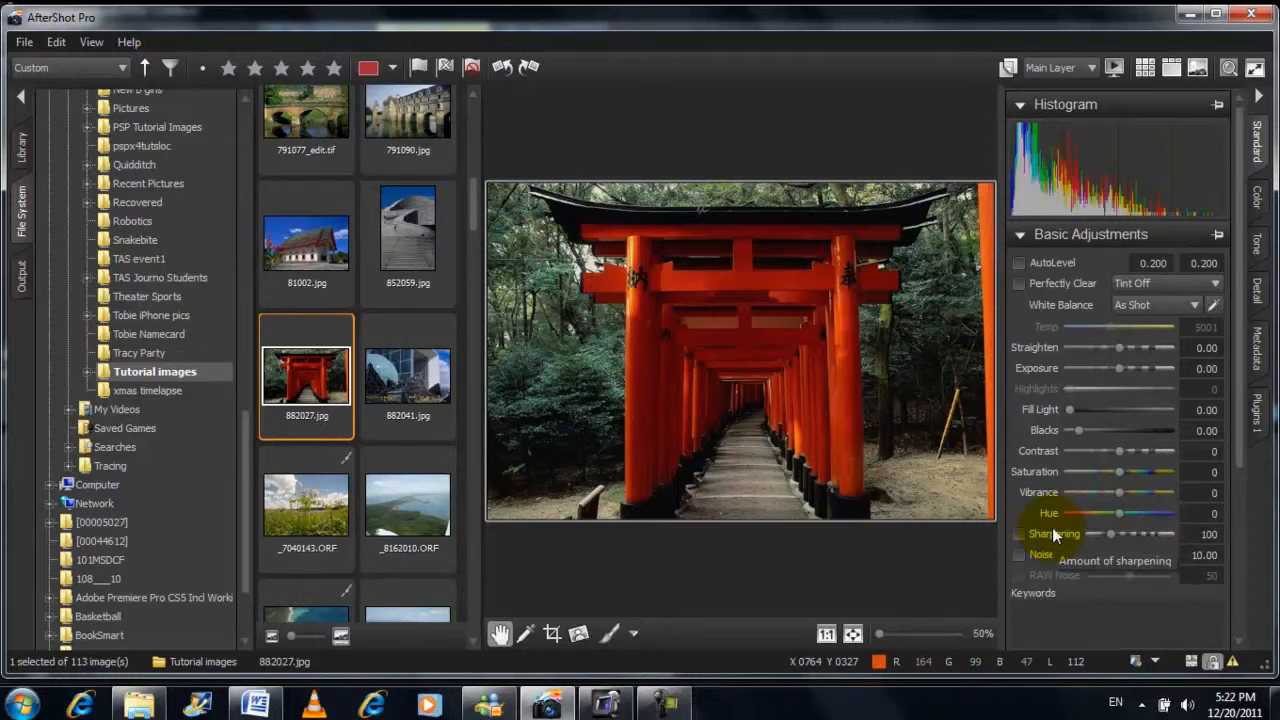
View the library catalogs, return to the file system and show the Tutorial images folder.
{"action": "left_click", "coordinate": [24, 150]}
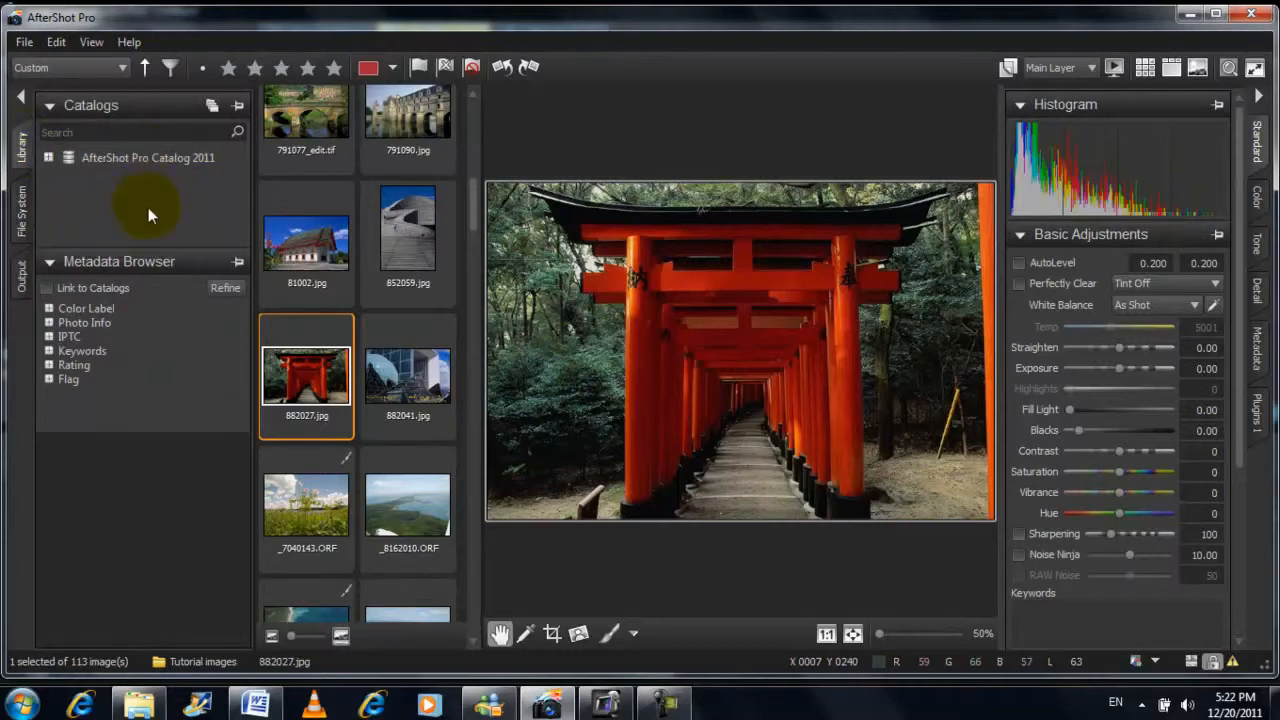
{"action": "left_click", "coordinate": [22, 210]}
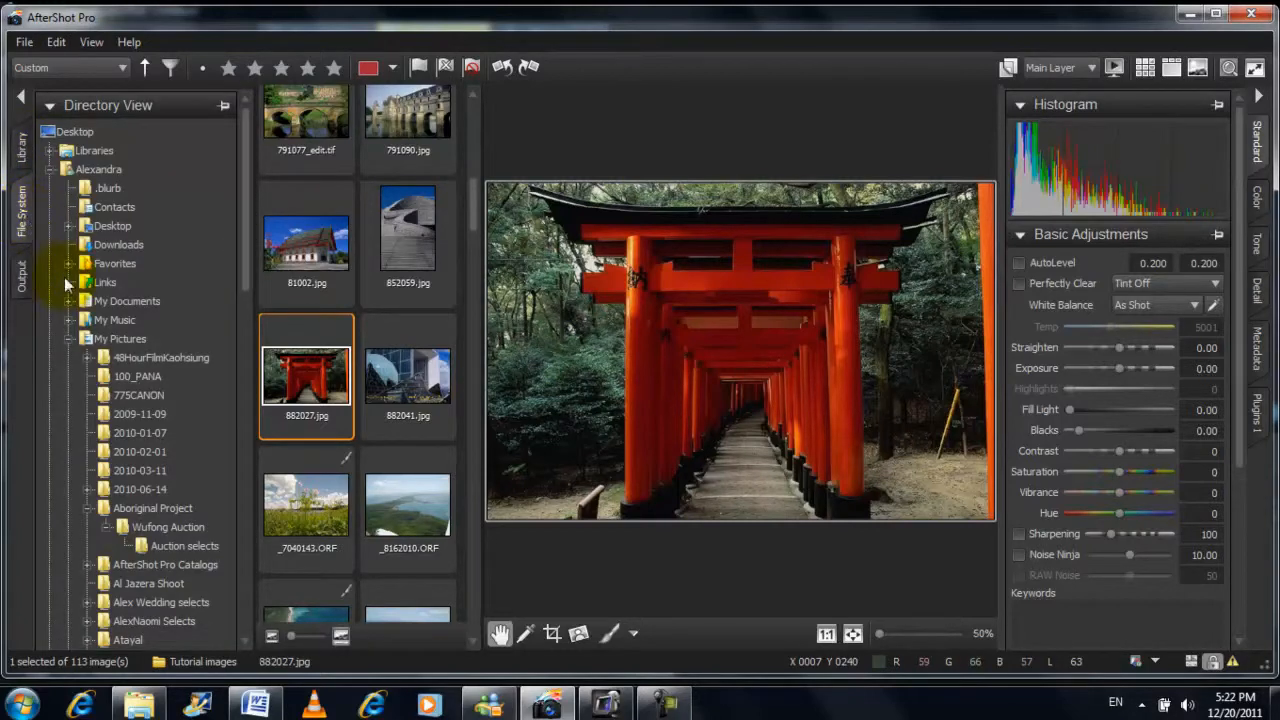
{"action": "left_click_drag", "start_coordinate": [246, 281], "coordinate": [232, 540]}
{"action": "left_click", "coordinate": [155, 499]}
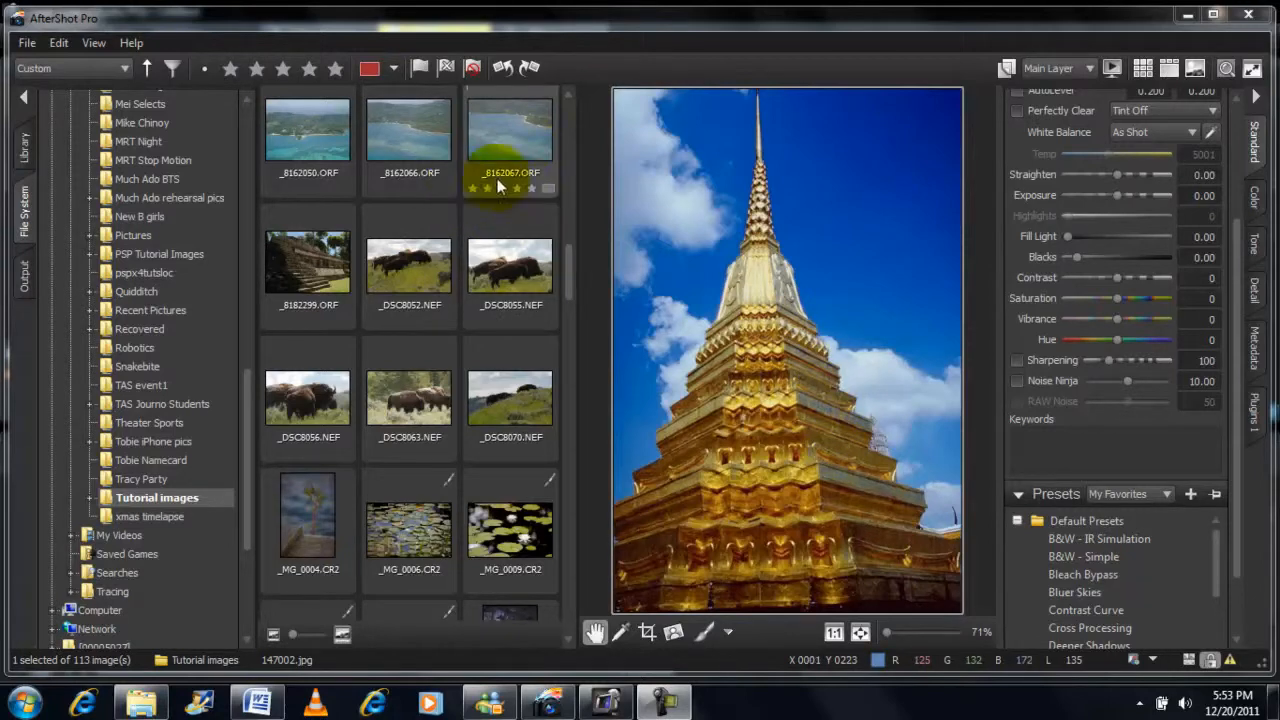
Preview several RAW photos, including _DSC8055.NEF, _DSC8070.NEF and the water lily shot _MG_0009.CR2.
{"action": "left_click", "coordinate": [510, 283]}
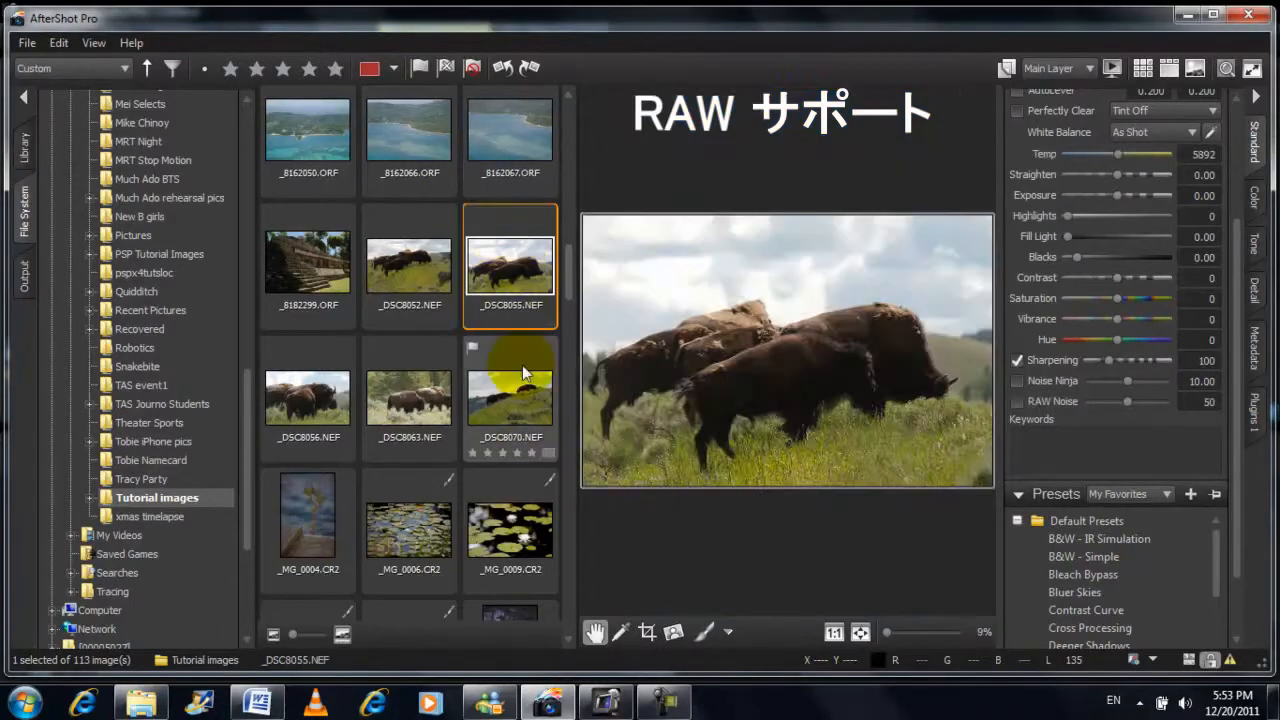
{"action": "left_click", "coordinate": [521, 410]}
{"action": "left_click", "coordinate": [510, 528]}
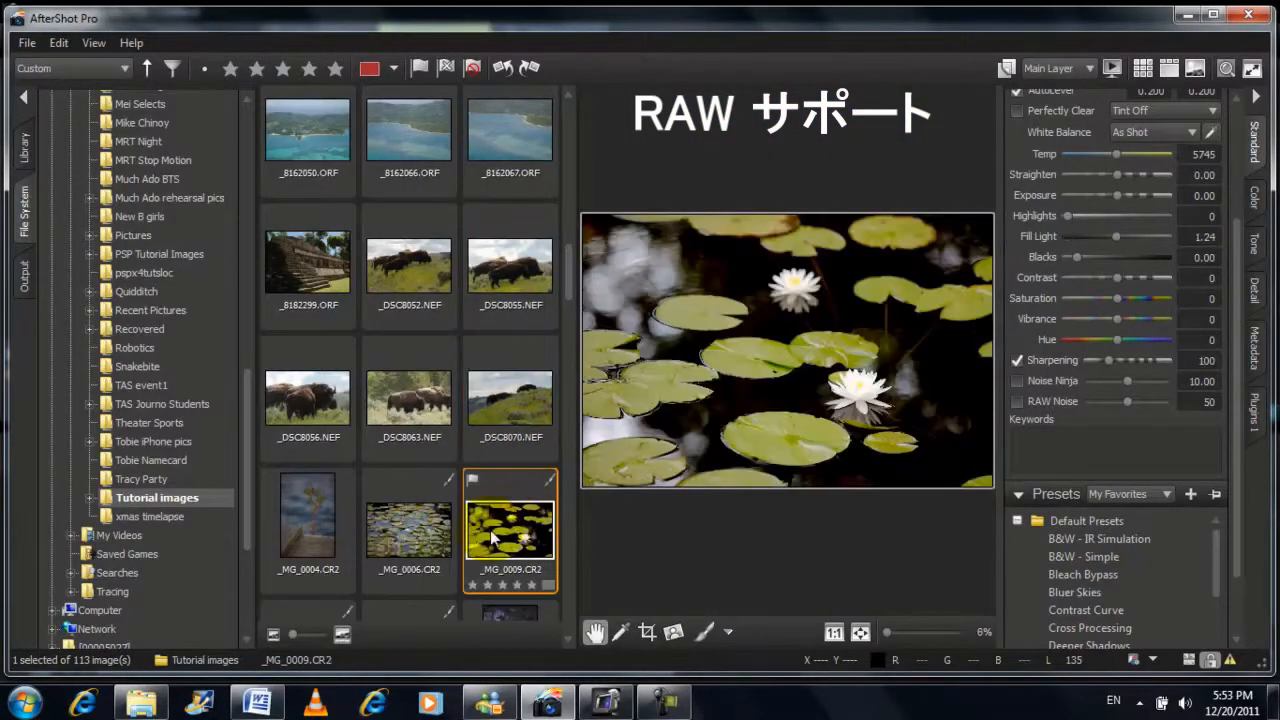
{"action": "left_click", "coordinate": [403, 537]}
{"action": "left_click", "coordinate": [510, 130]}
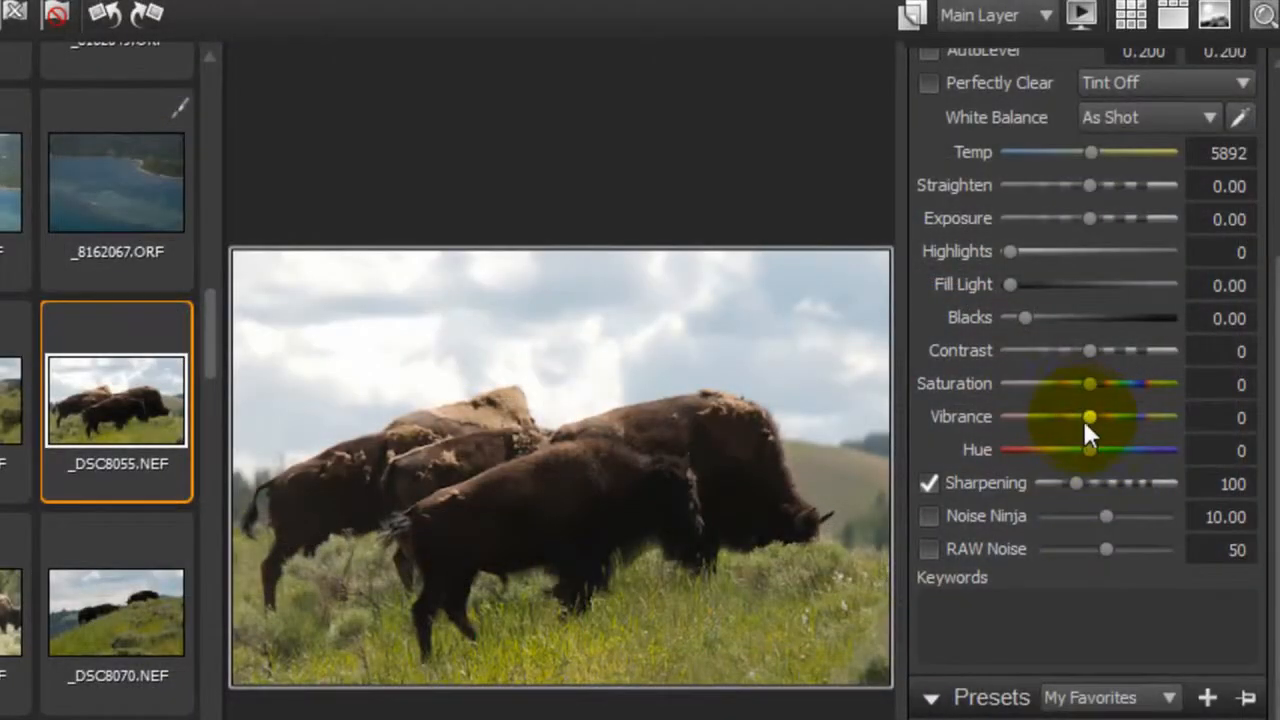
Set Vibrance to 49 and Blacks to 4.67 on the bison photo _DSC8055.NEF.
{"action": "left_click_drag", "start_coordinate": [1082, 417], "coordinate": [1124, 414]}
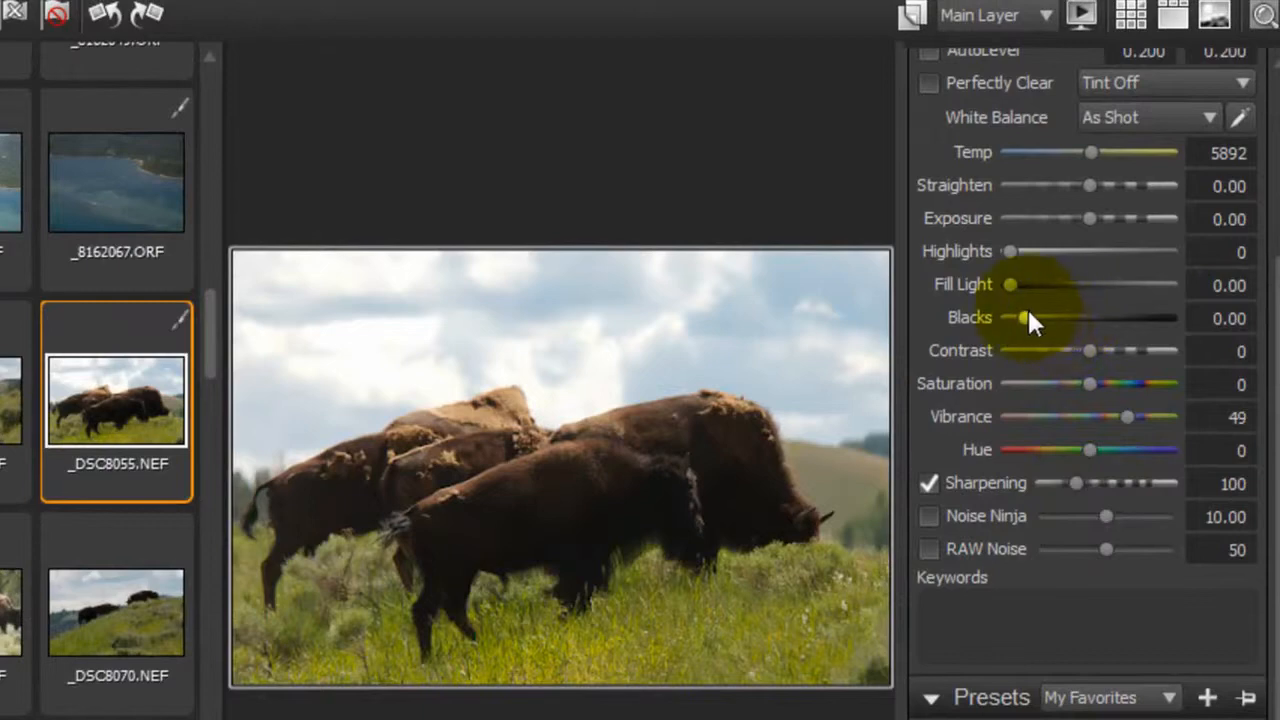
{"action": "mouse_move", "coordinate": [1026, 316]}
{"action": "left_mouse_down"}
{"action": "mouse_move", "coordinate": [1078, 316]}
{"action": "mouse_move", "coordinate": [1031, 316]}
{"action": "left_mouse_up"}
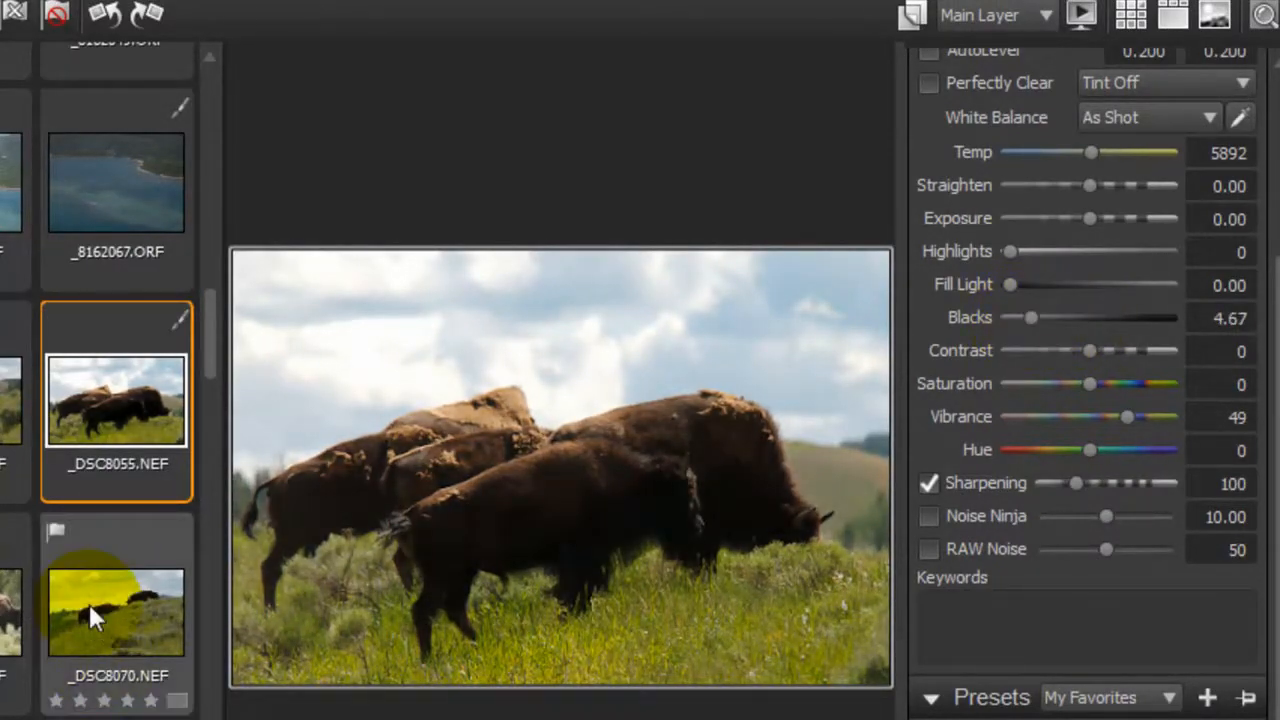
Raise Highlights to about the middle of its range on the bison photo _DSC8063.NEF.
{"action": "left_click", "coordinate": [18, 612]}
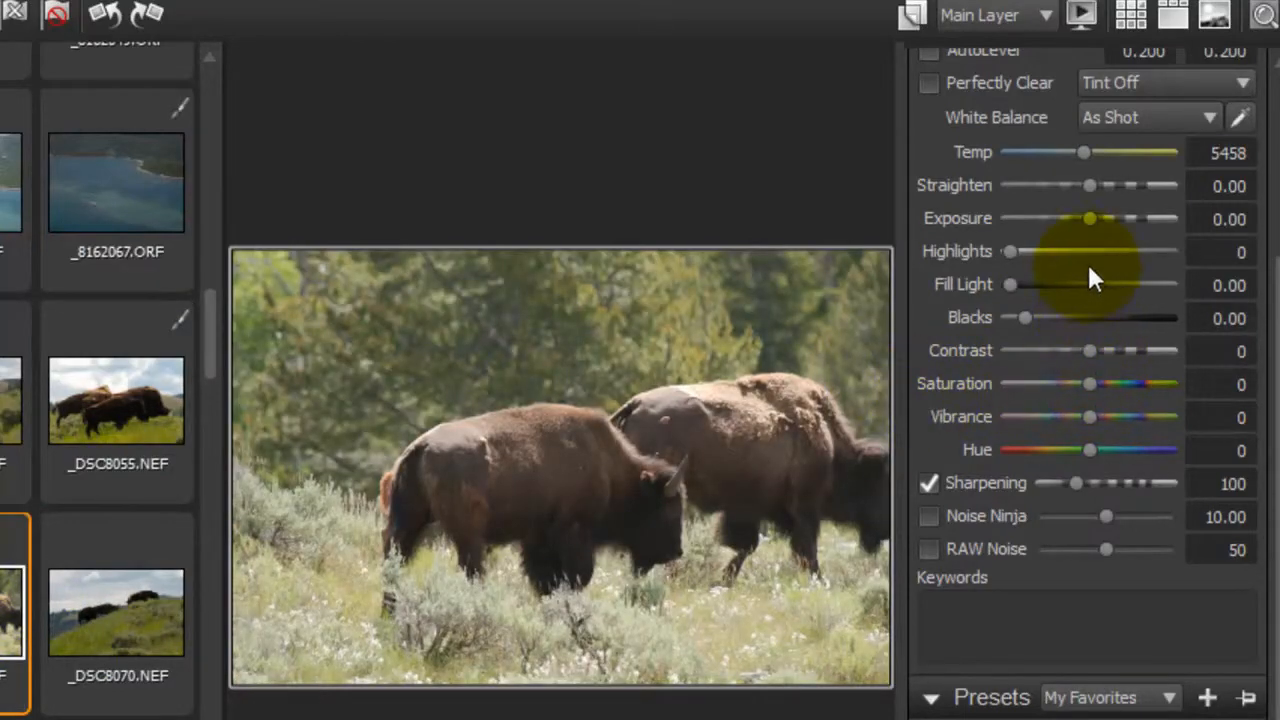
{"action": "left_click_drag", "start_coordinate": [1015, 251], "coordinate": [1095, 253]}
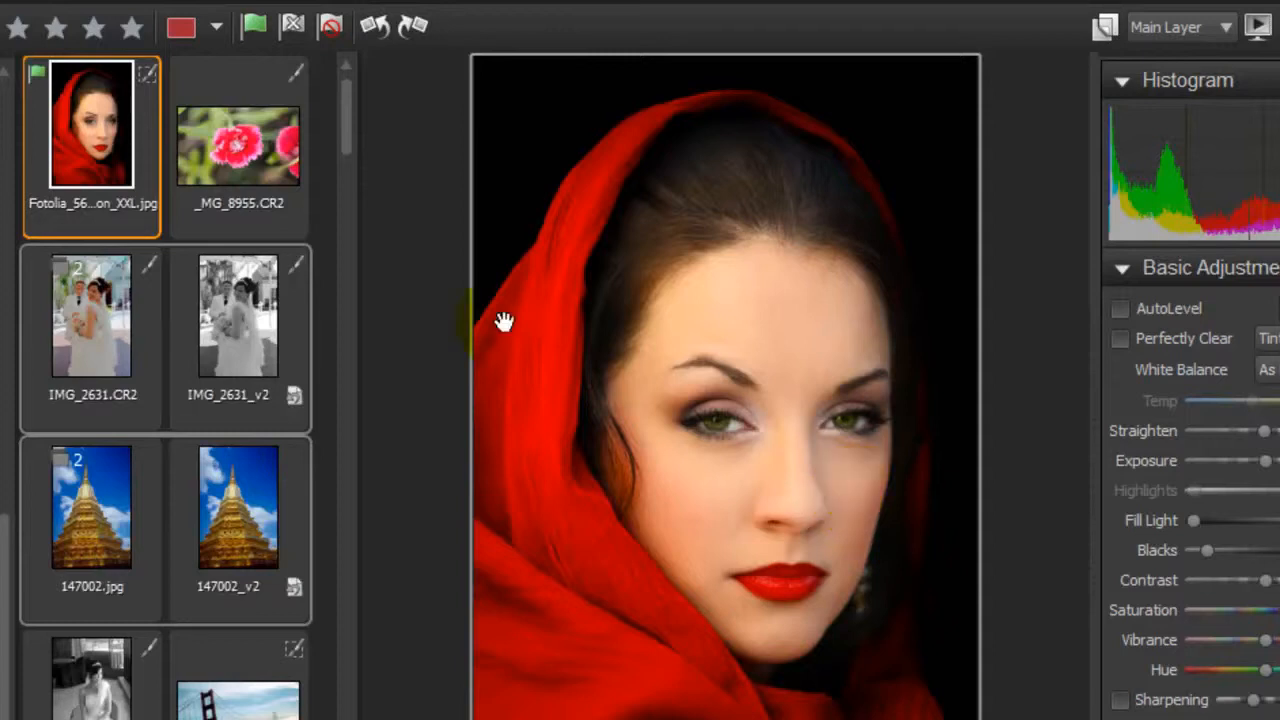
Create a new version from defaults of the red-scarf portrait and set its Saturation to -100.
{"action": "right_click", "coordinate": [146, 156]}
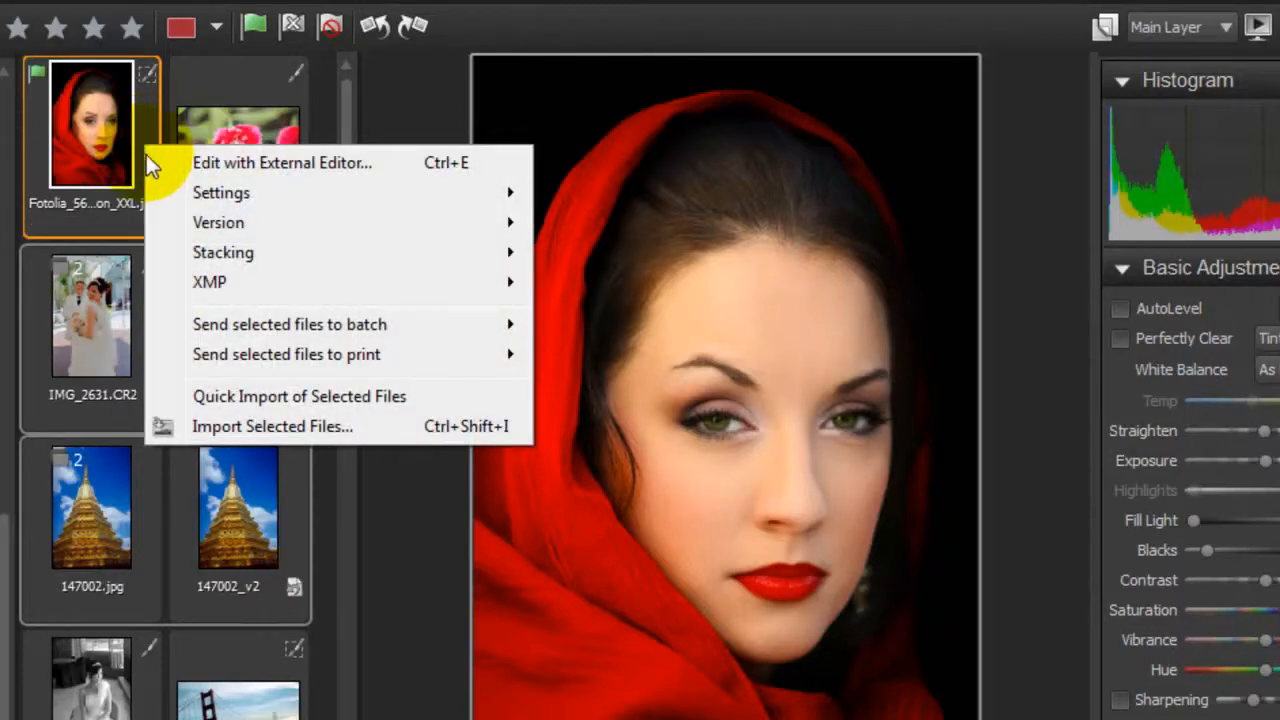
{"action": "mouse_move", "coordinate": [267, 219]}
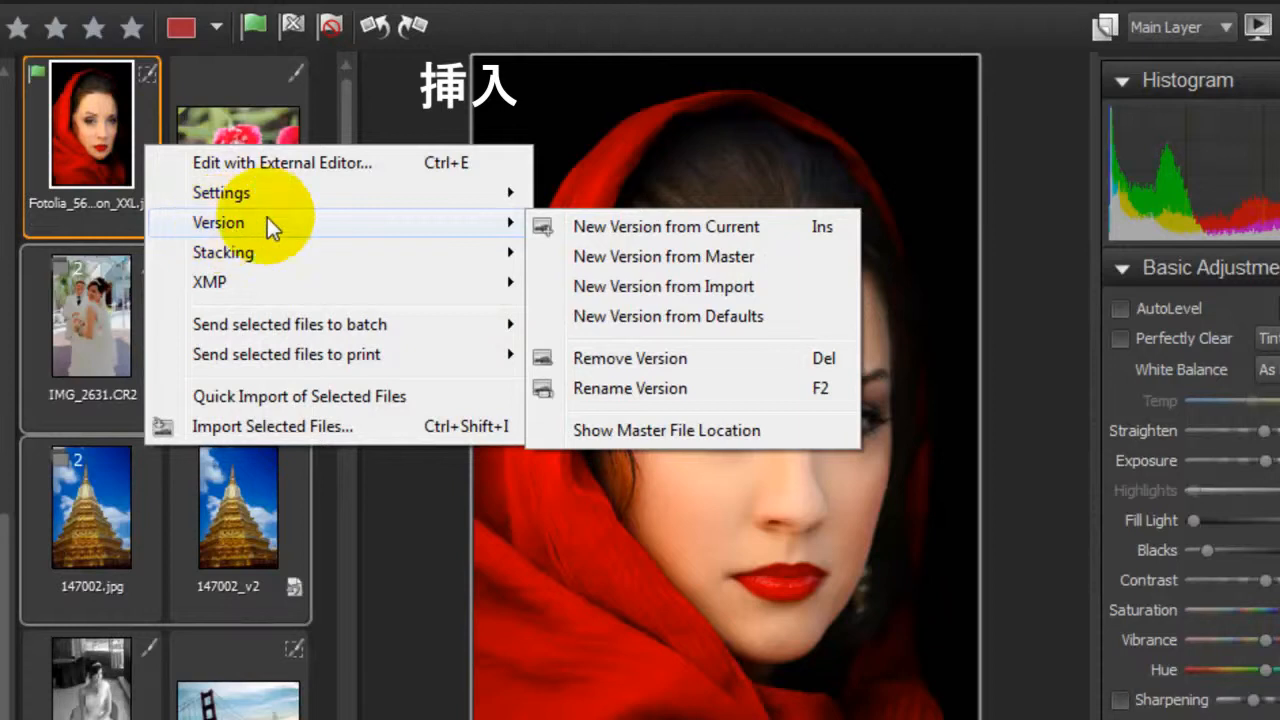
{"action": "left_click", "coordinate": [680, 321]}
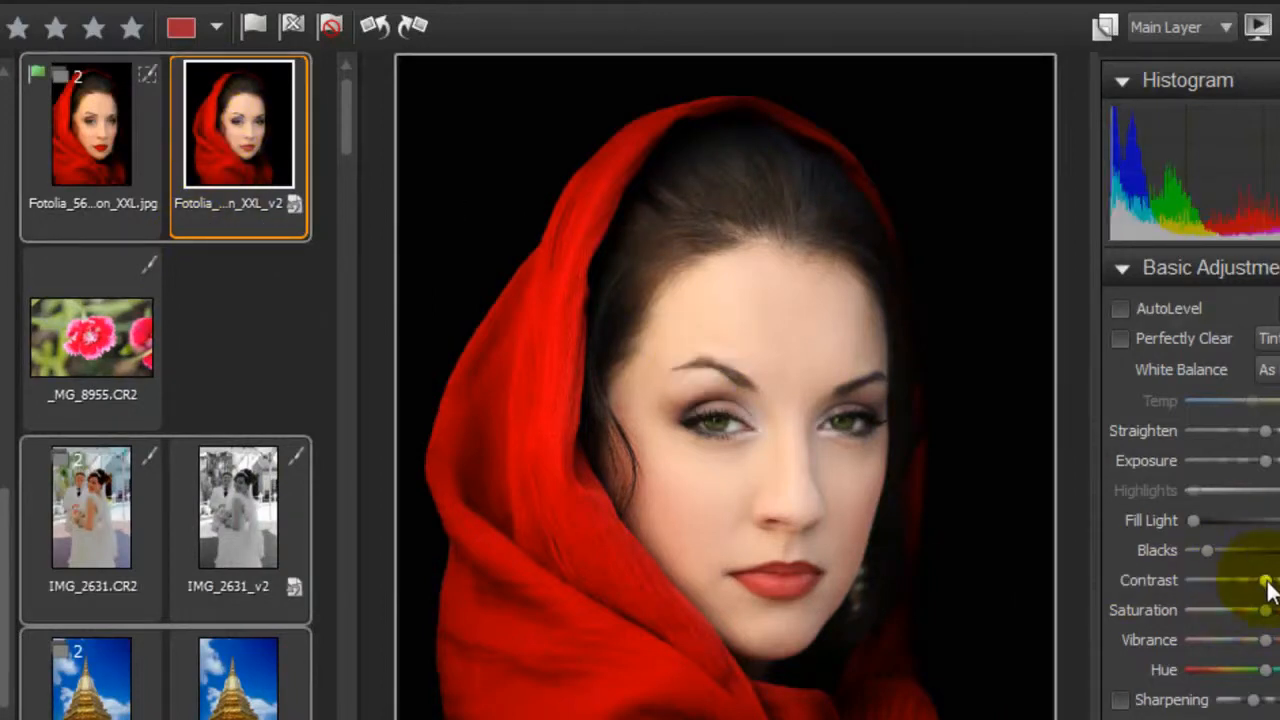
{"action": "left_click_drag", "start_coordinate": [1265, 612], "coordinate": [1141, 615]}
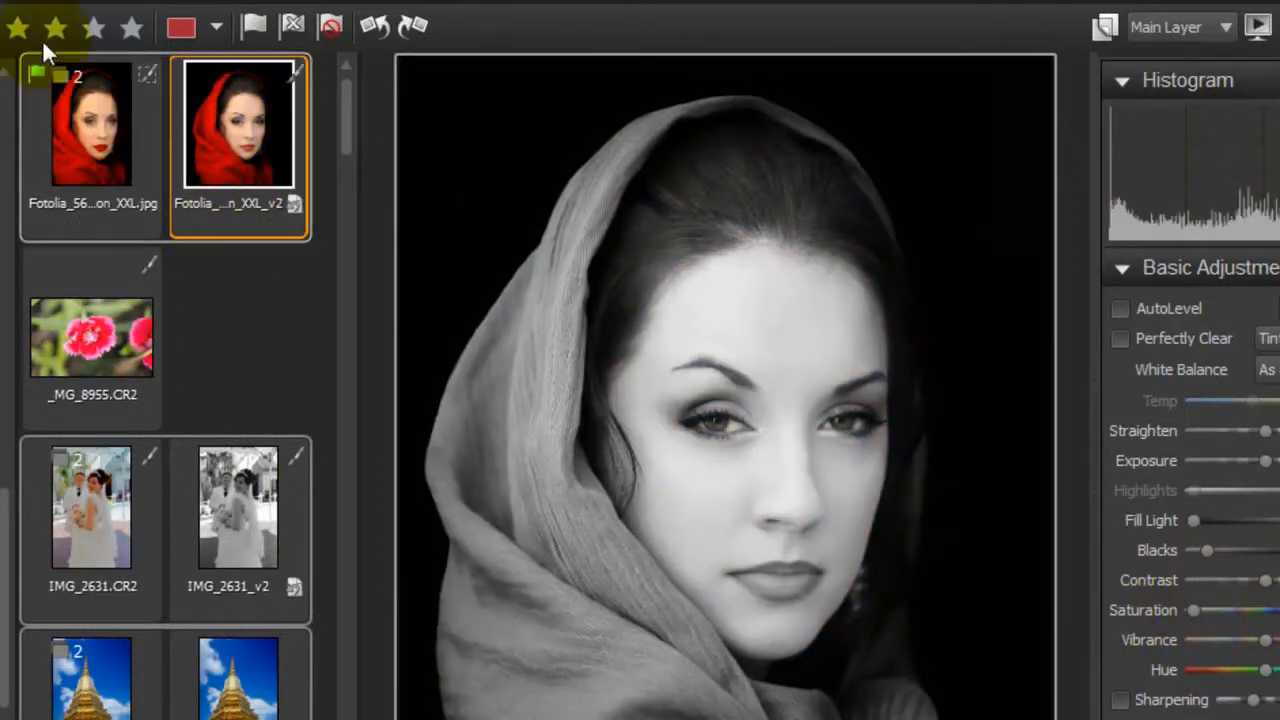
Flag the black-and-white portrait version as a pick and rate it five stars.
{"action": "left_click", "coordinate": [251, 28]}
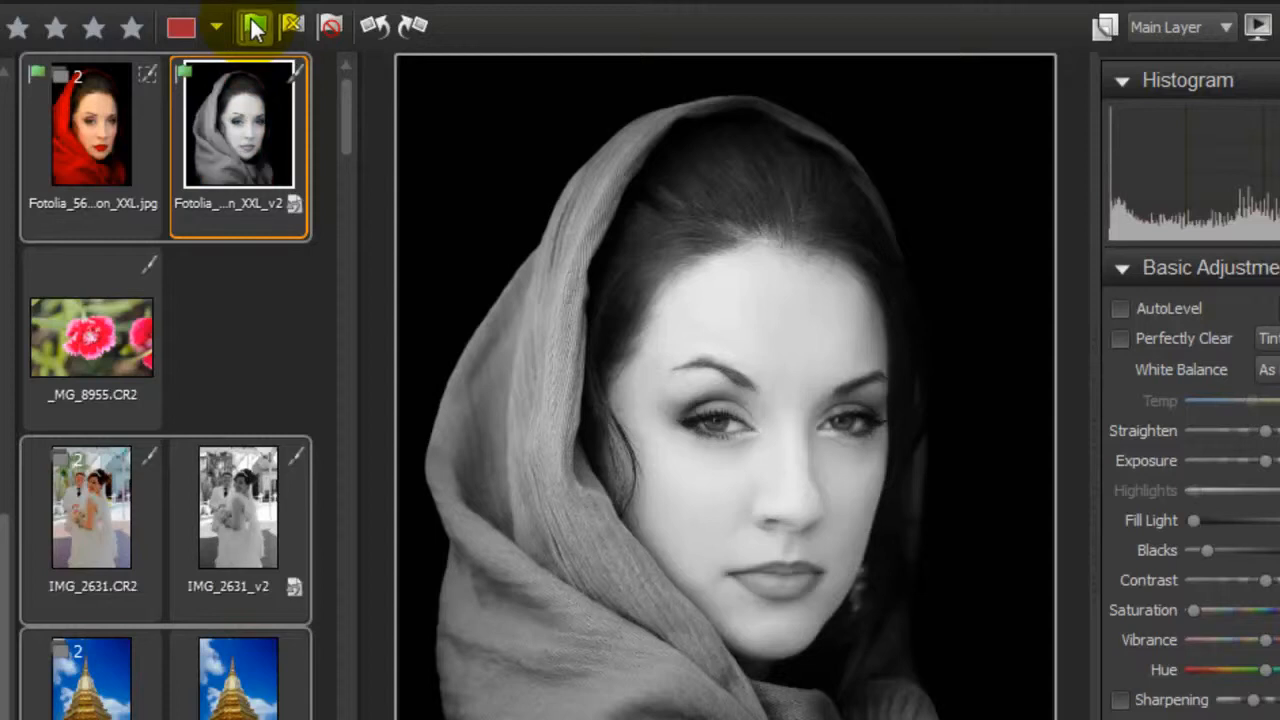
{"action": "left_click", "coordinate": [293, 23]}
{"action": "left_click", "coordinate": [251, 28]}
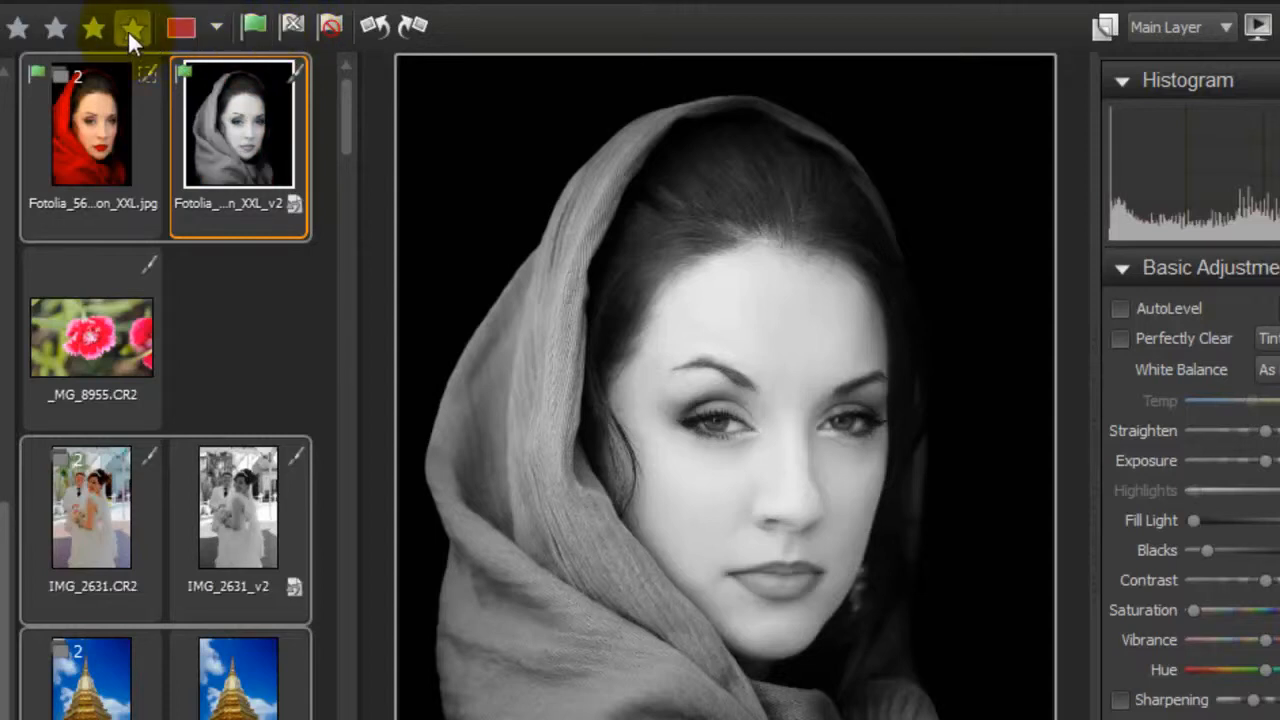
{"action": "left_click", "coordinate": [129, 29]}
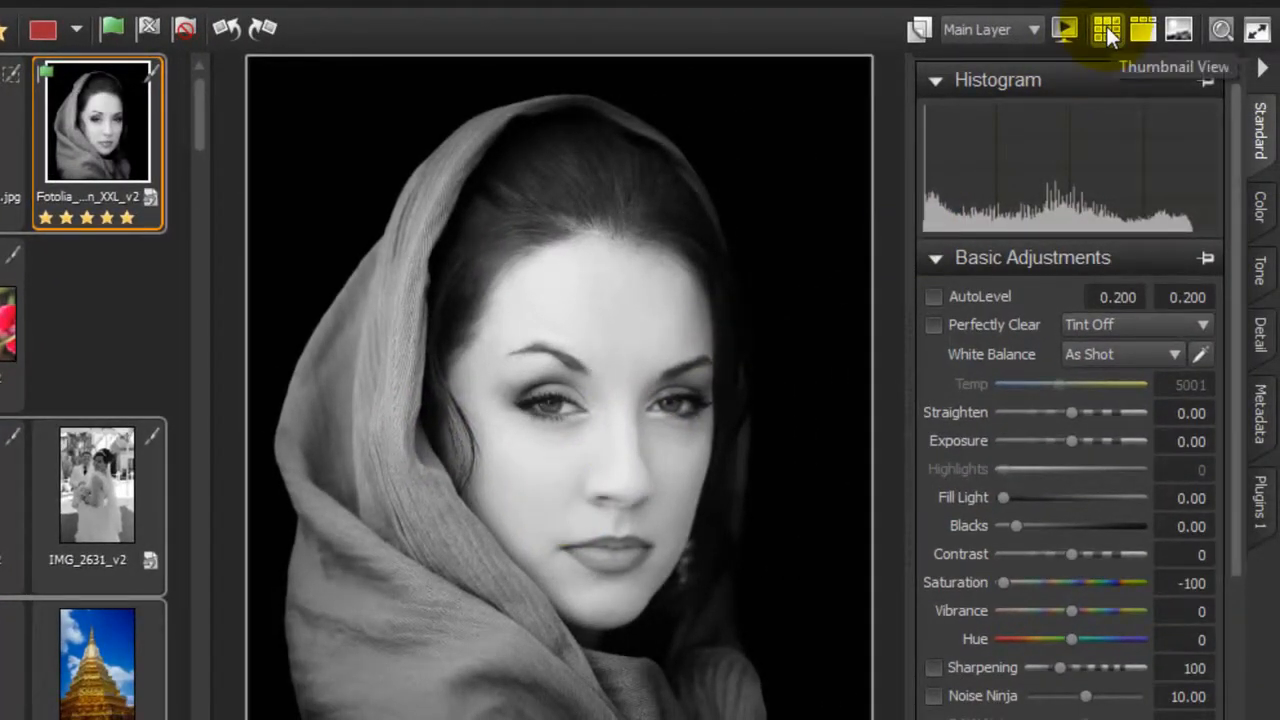
Check the thumbnail-only view against the combined thumbnail and preview view, and briefly try the magnifier.
{"action": "left_click", "coordinate": [1108, 32]}
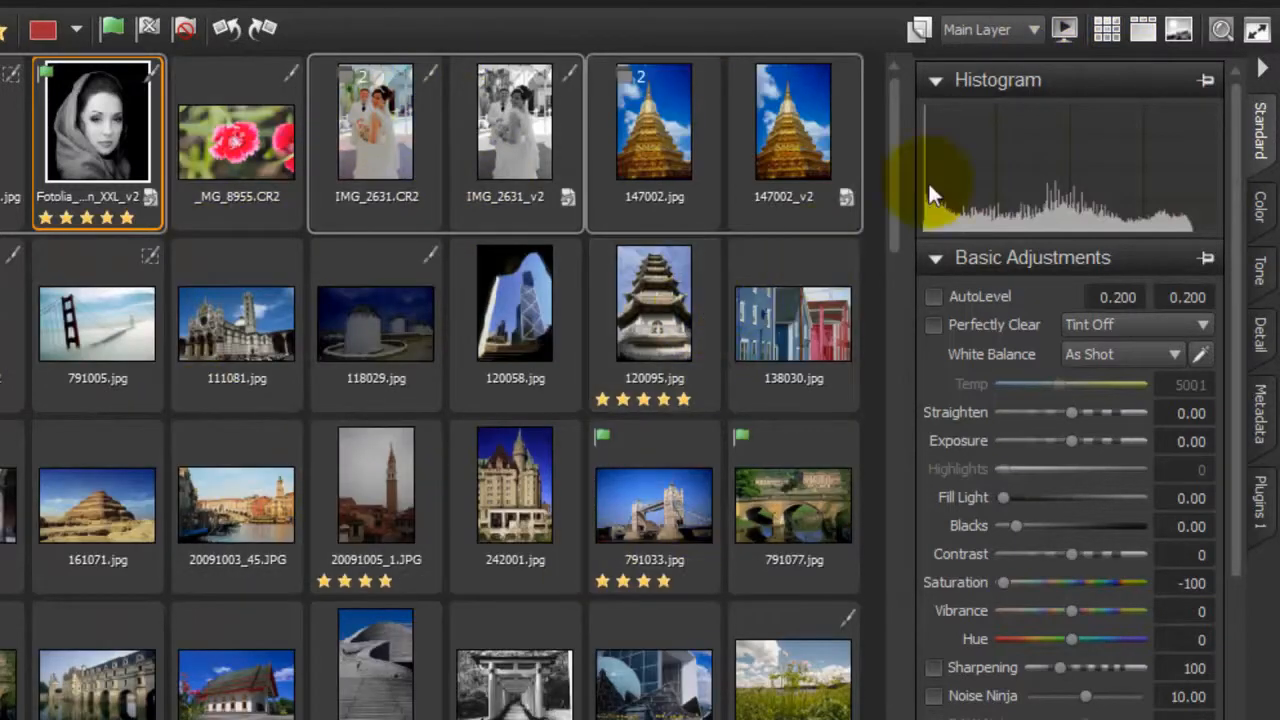
{"action": "left_click", "coordinate": [1143, 30]}
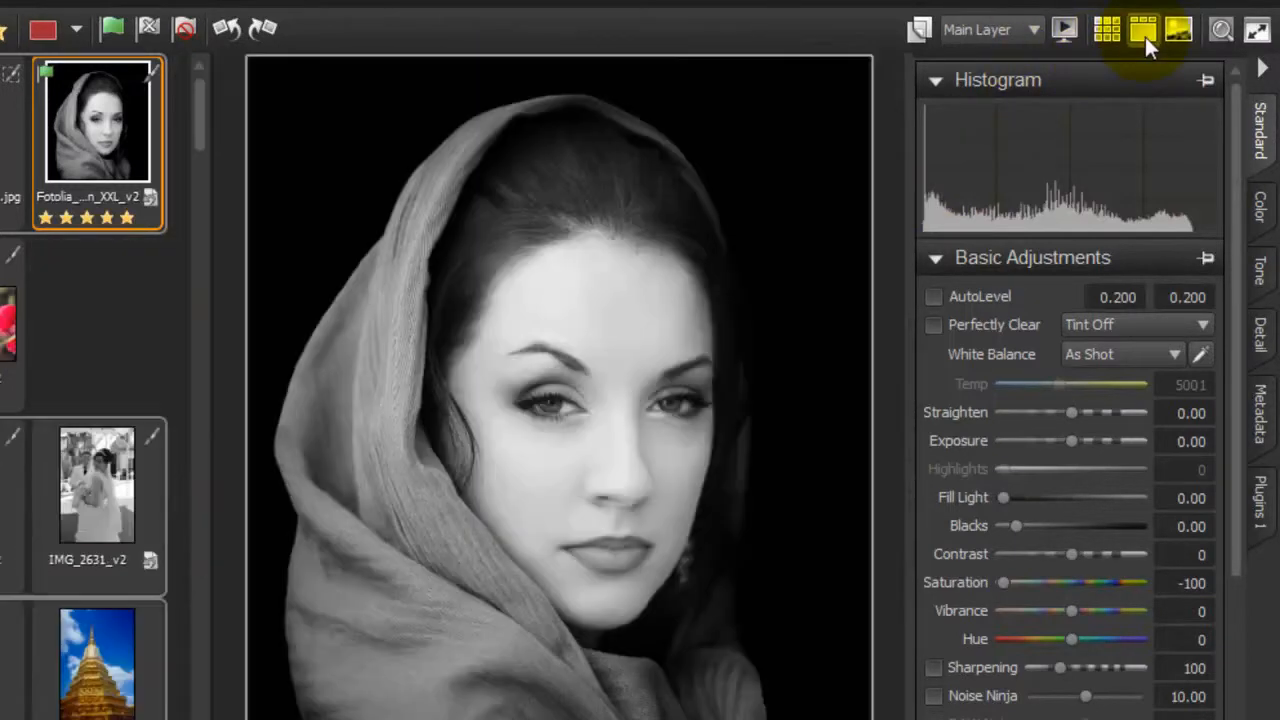
{"action": "left_click", "coordinate": [1222, 31]}
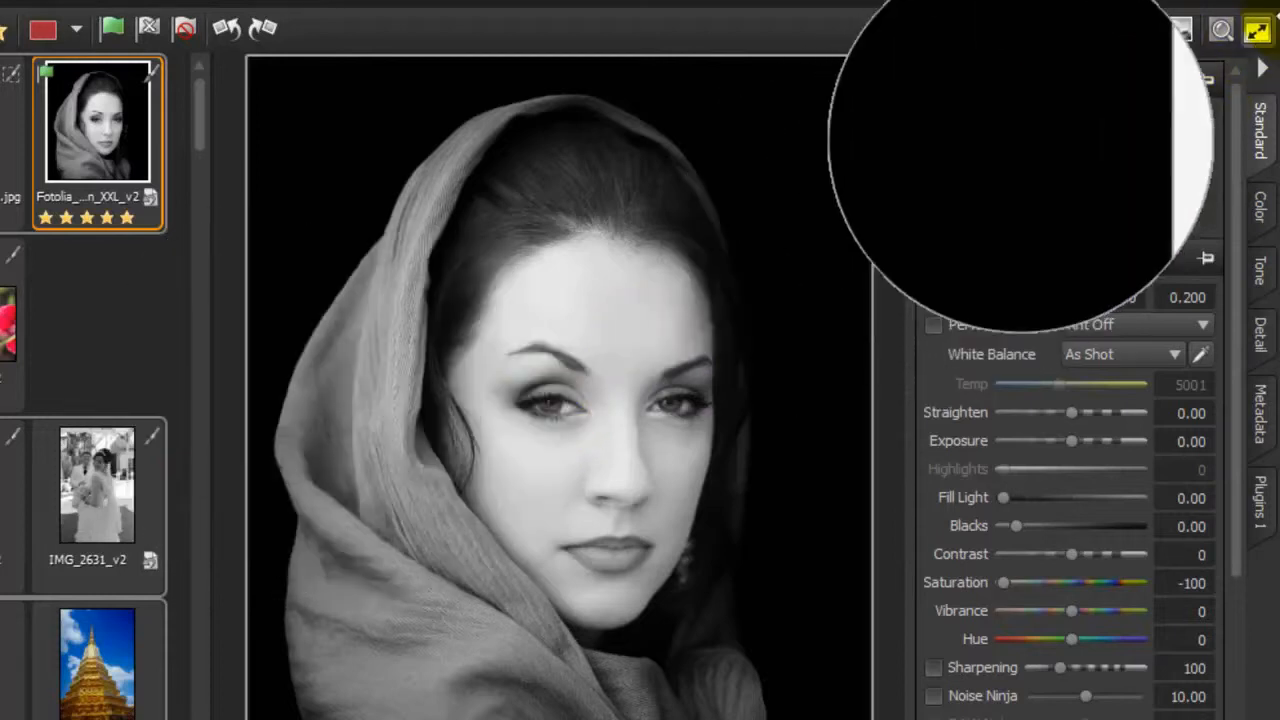
{"action": "left_click", "coordinate": [1222, 31]}
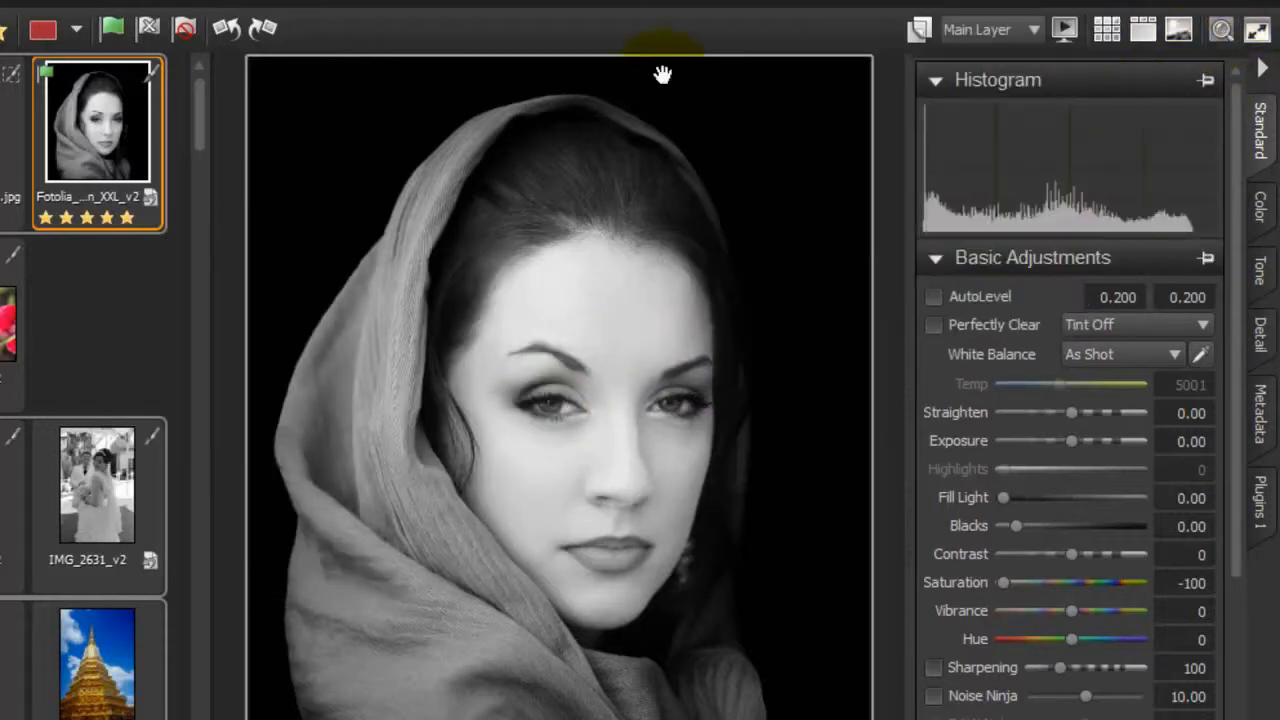
Rotate the black-and-white portrait left four times through a full turn.
{"action": "left_click", "coordinate": [236, 29]}
{"action": "left_click", "coordinate": [236, 29]}
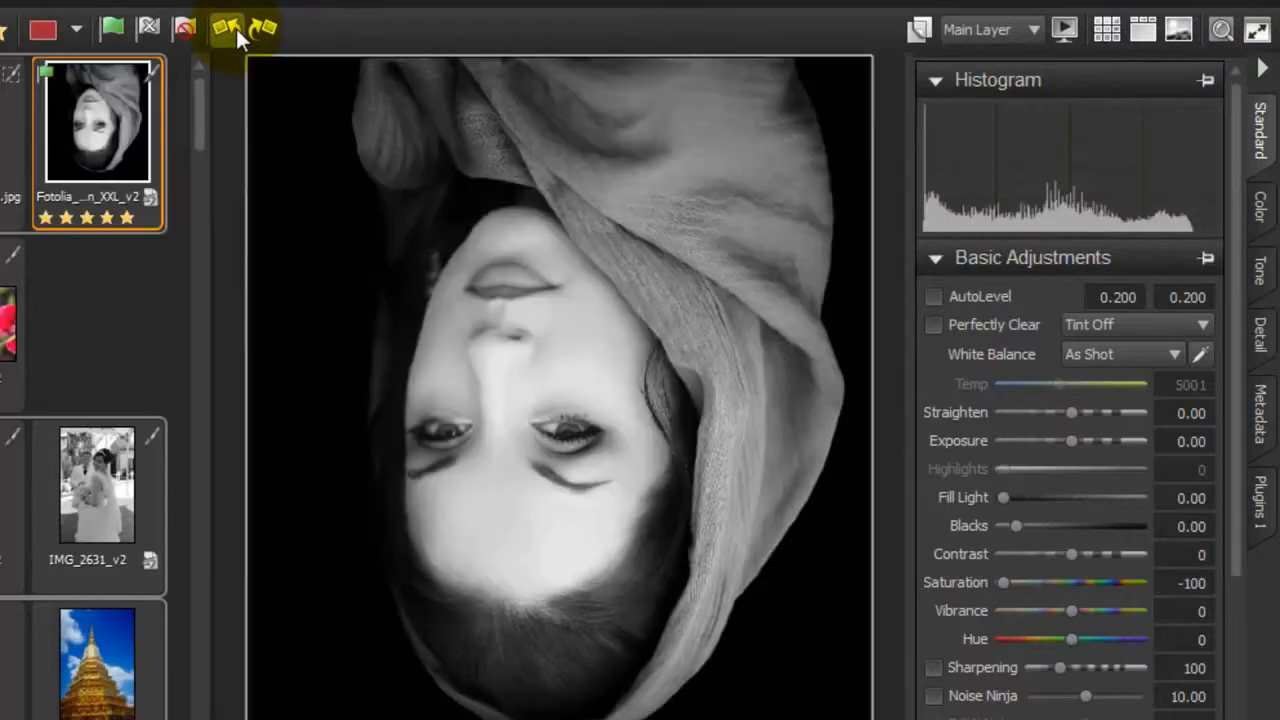
{"action": "left_click", "coordinate": [236, 29]}
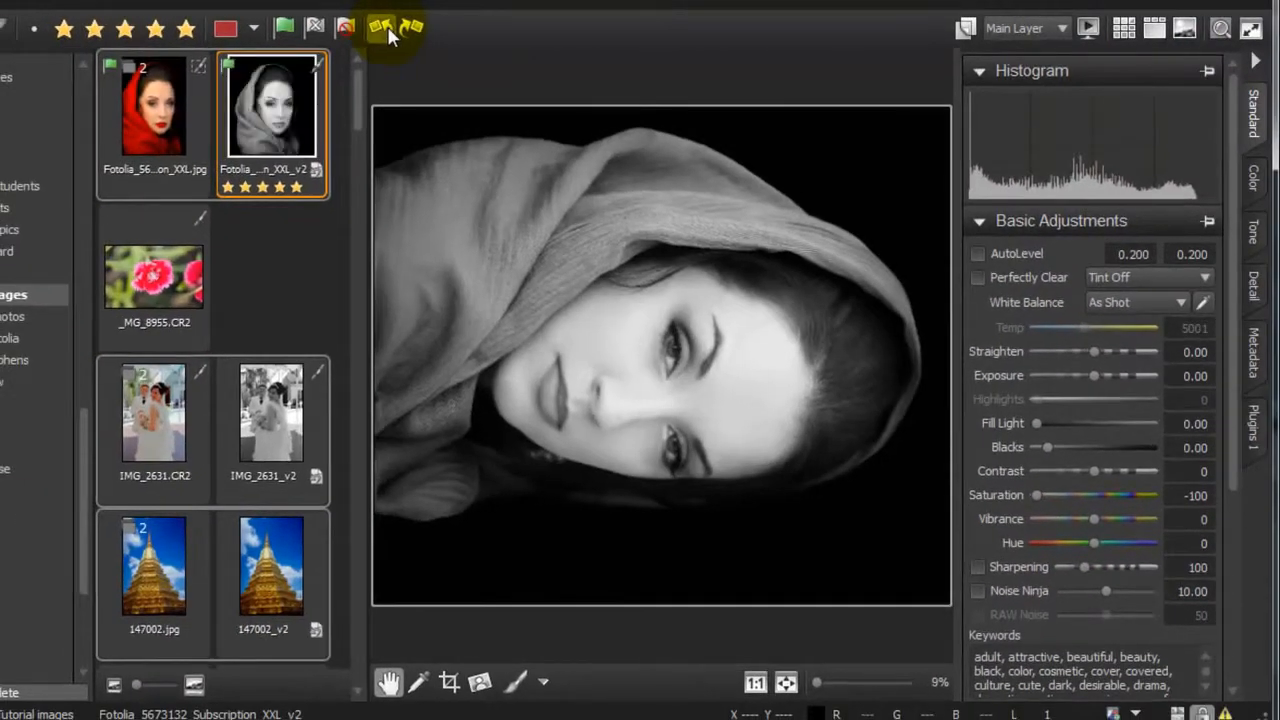
{"action": "left_click", "coordinate": [390, 30]}
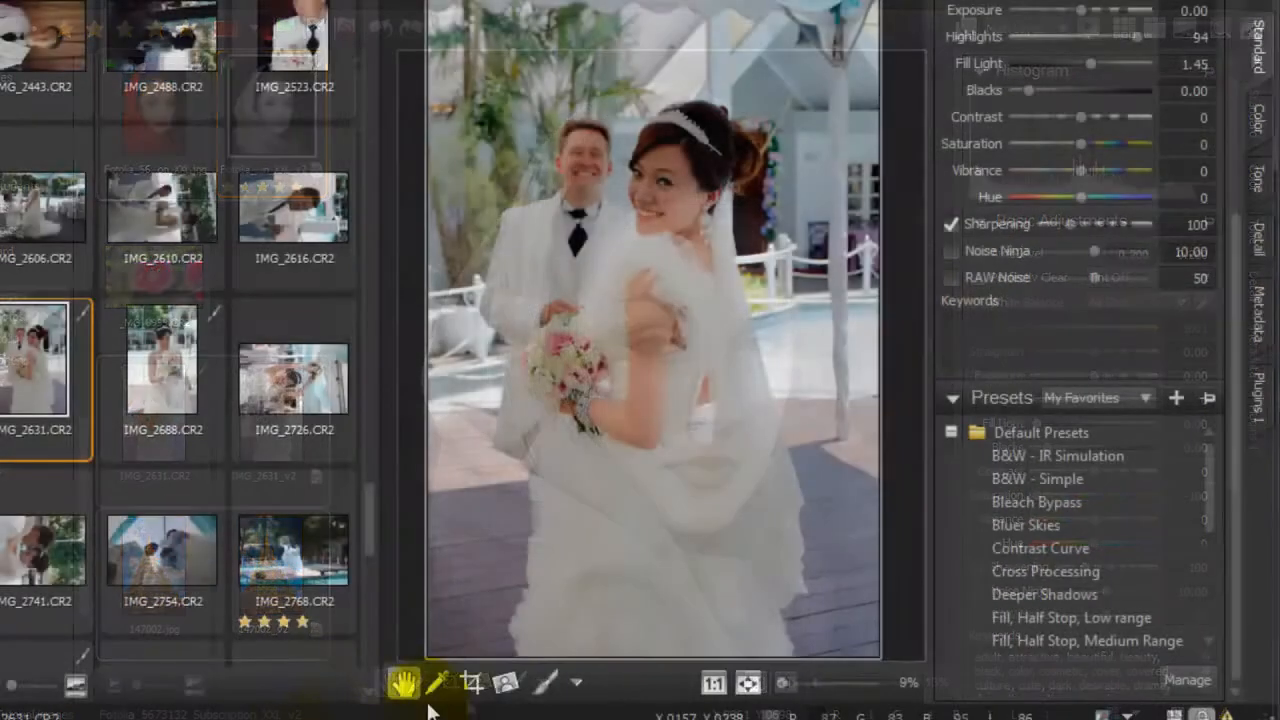
Try to crop the wedding photo IMG_2631.CR2 around the couple using the 2:3 aspect ratio.
{"action": "left_click", "coordinate": [468, 684]}
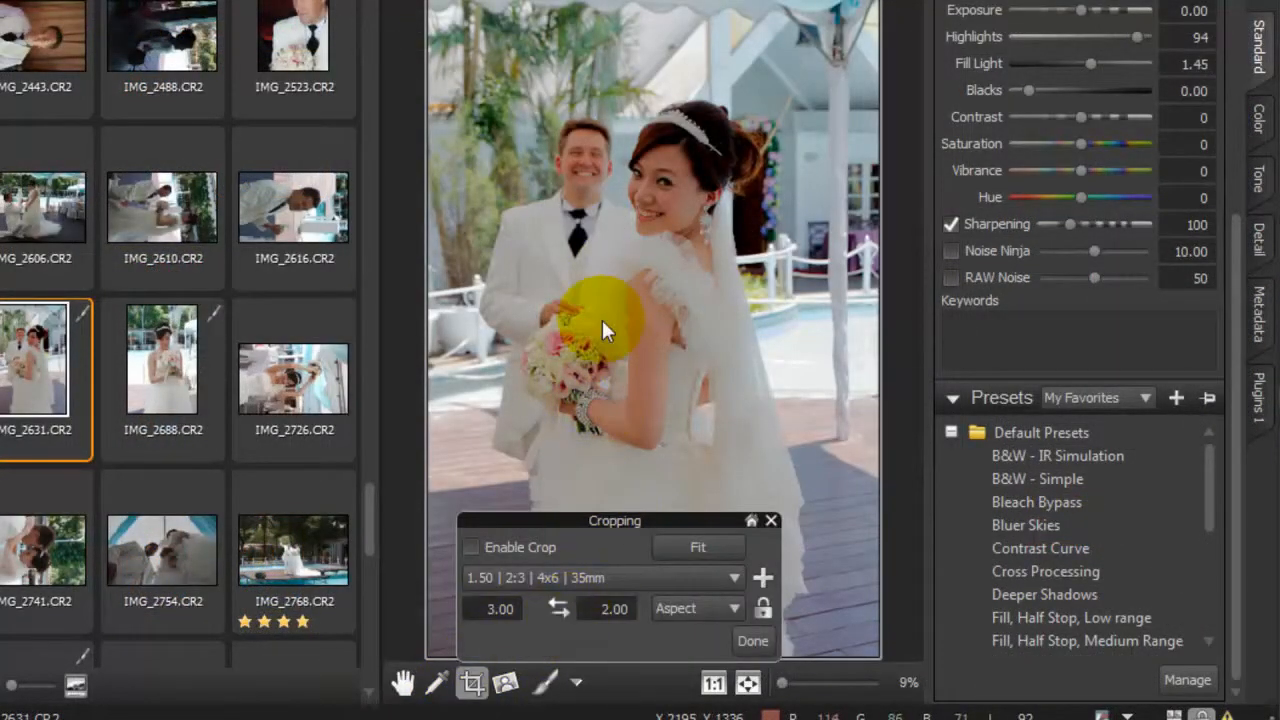
{"action": "left_click_drag", "start_coordinate": [517, 90], "coordinate": [800, 622]}
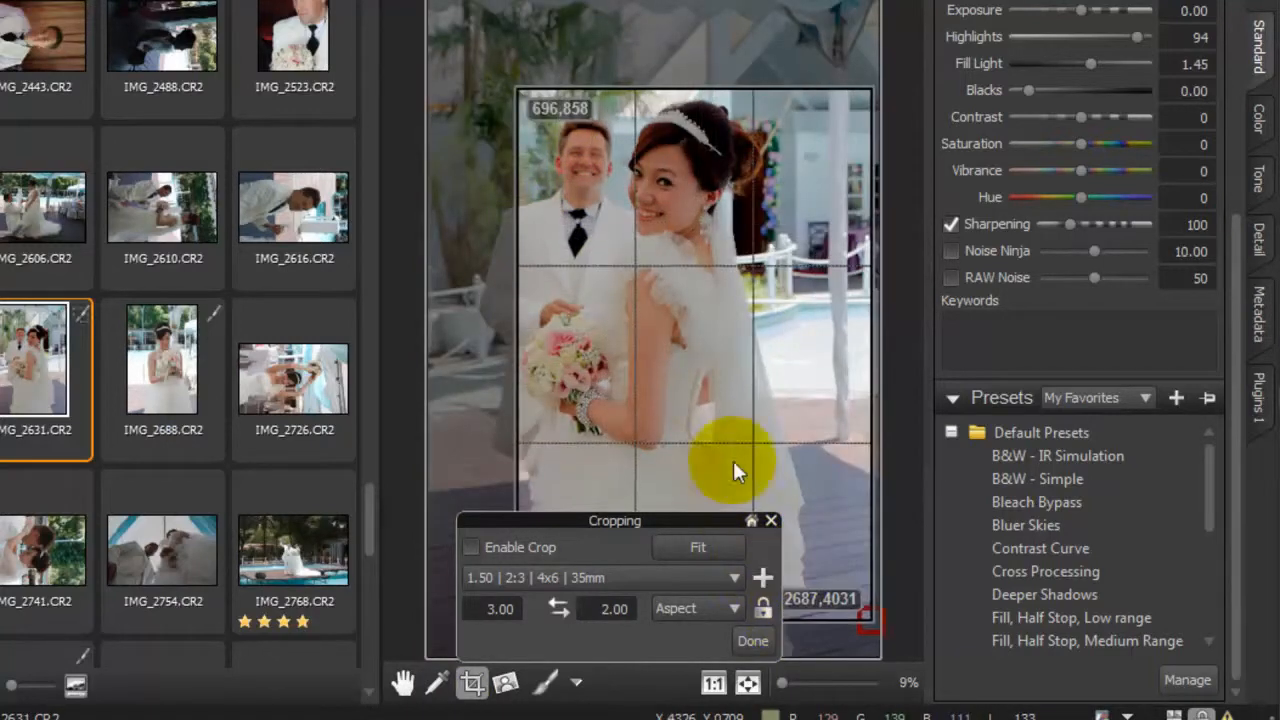
{"action": "left_click_drag", "start_coordinate": [676, 327], "coordinate": [591, 289]}
{"action": "left_click", "coordinate": [740, 636]}
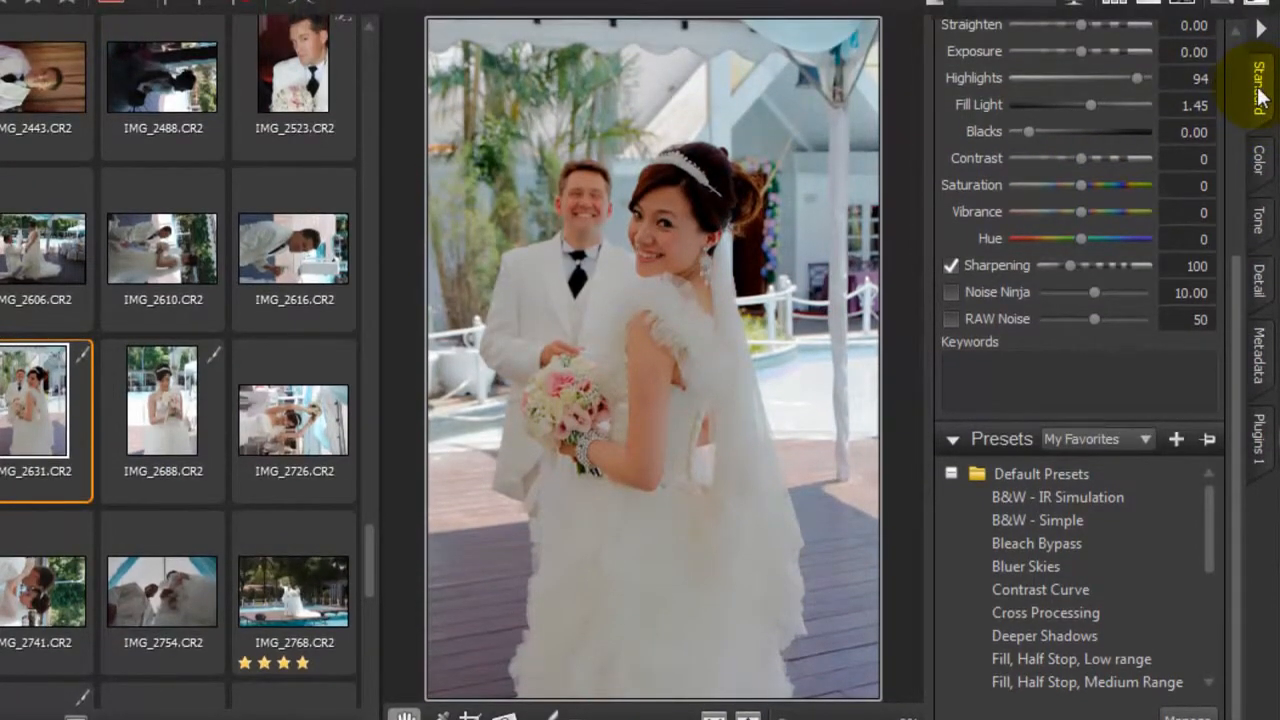
Look through the Color, Tone, Detail, Metadata and Plugins adjustment groups, ending back on the Standard adjustments.
{"action": "left_click", "coordinate": [1260, 162]}
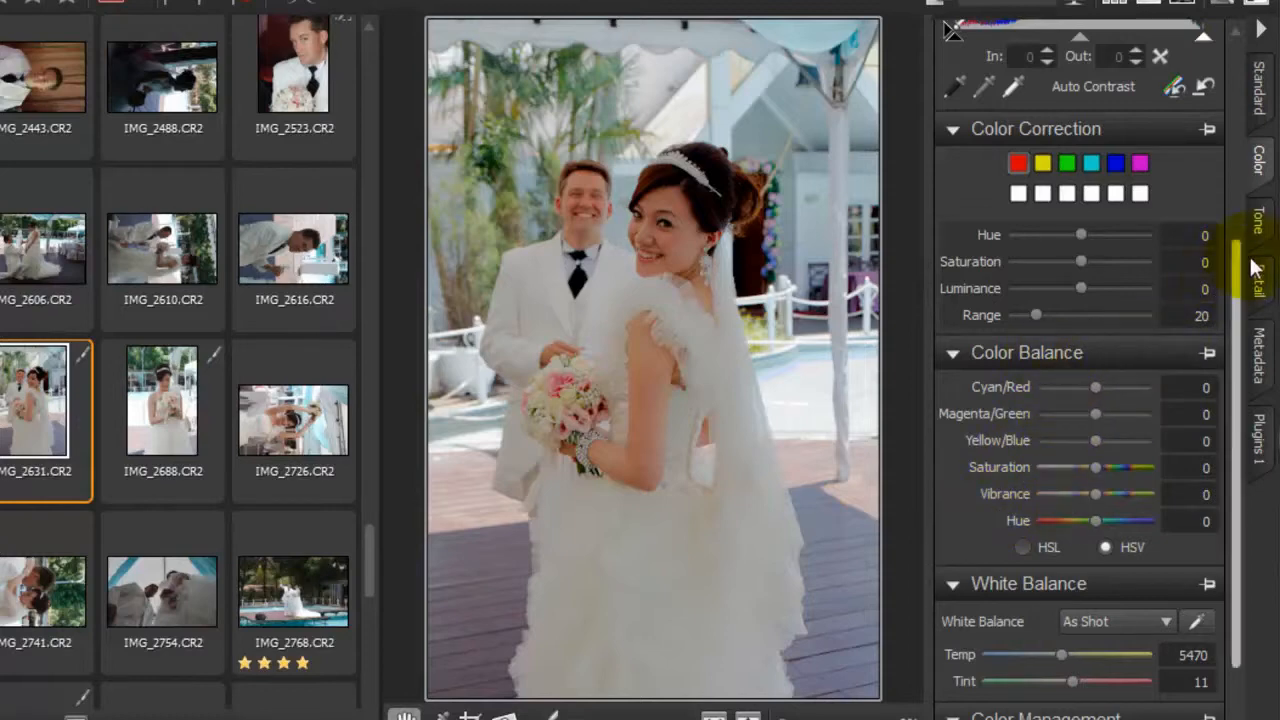
{"action": "left_click", "coordinate": [1258, 220]}
{"action": "left_click", "coordinate": [1266, 290]}
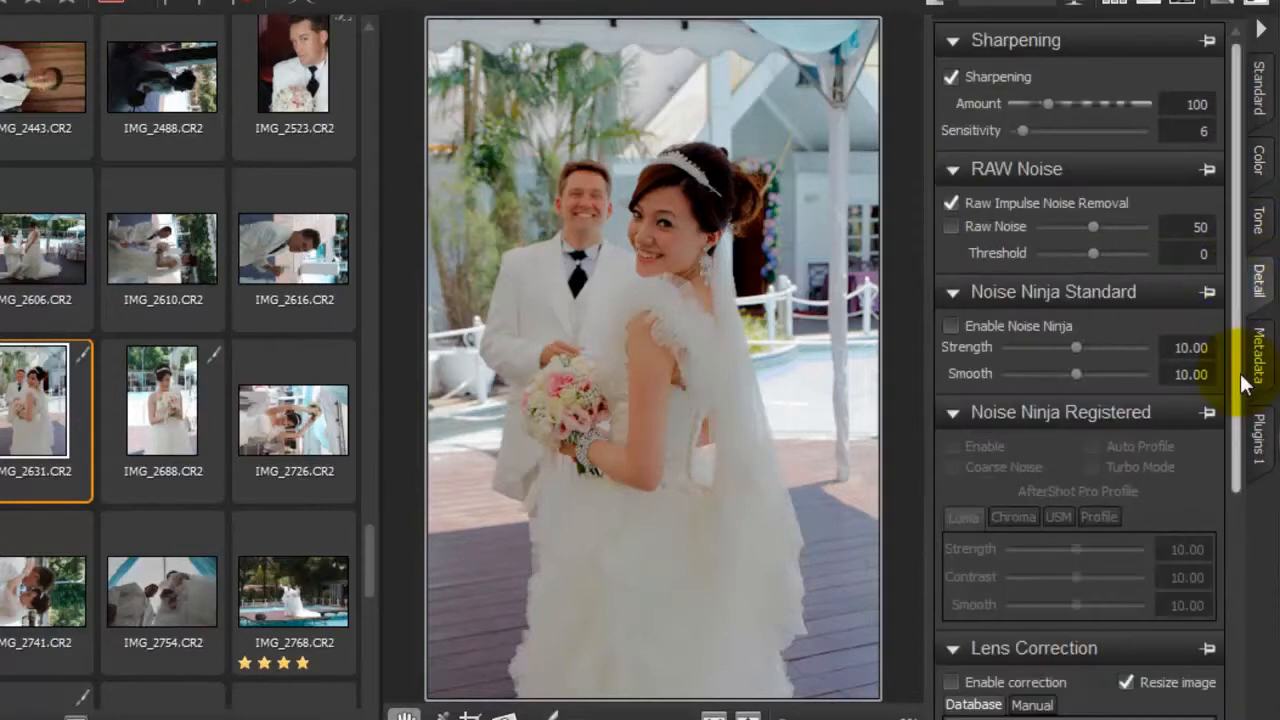
{"action": "left_click", "coordinate": [1261, 345]}
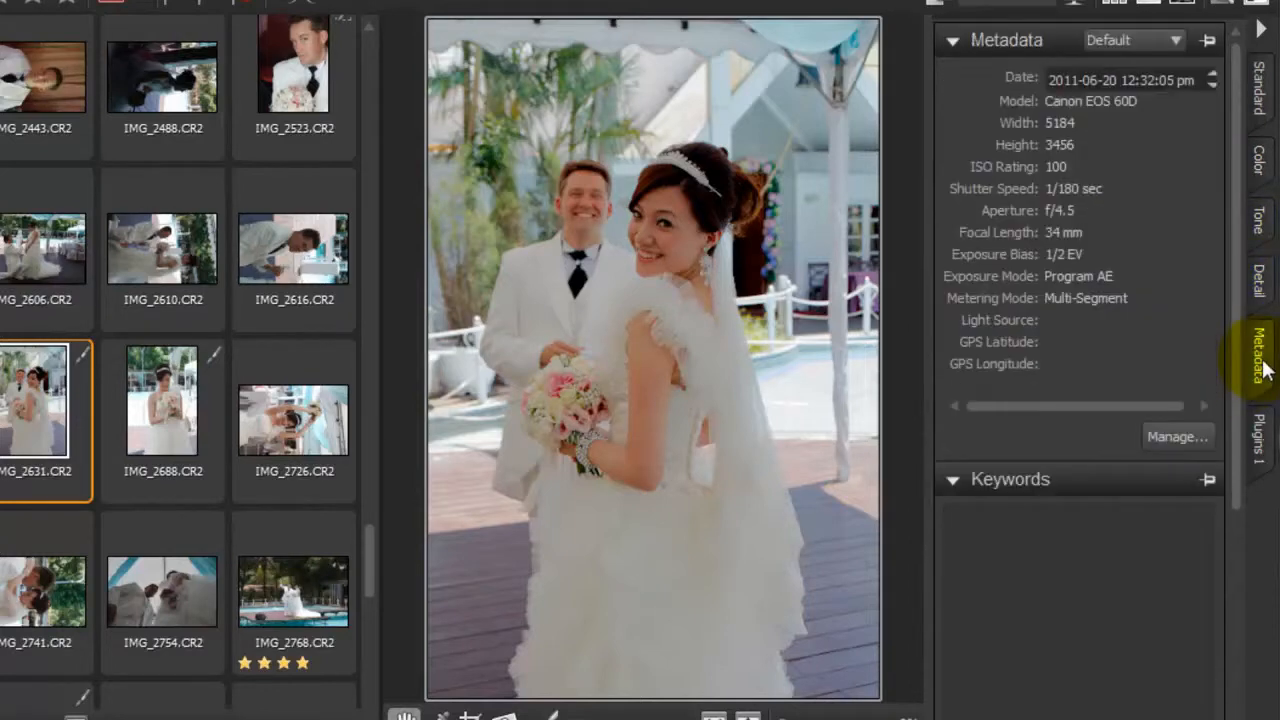
{"action": "left_click", "coordinate": [1263, 432]}
{"action": "left_click", "coordinate": [1258, 95]}
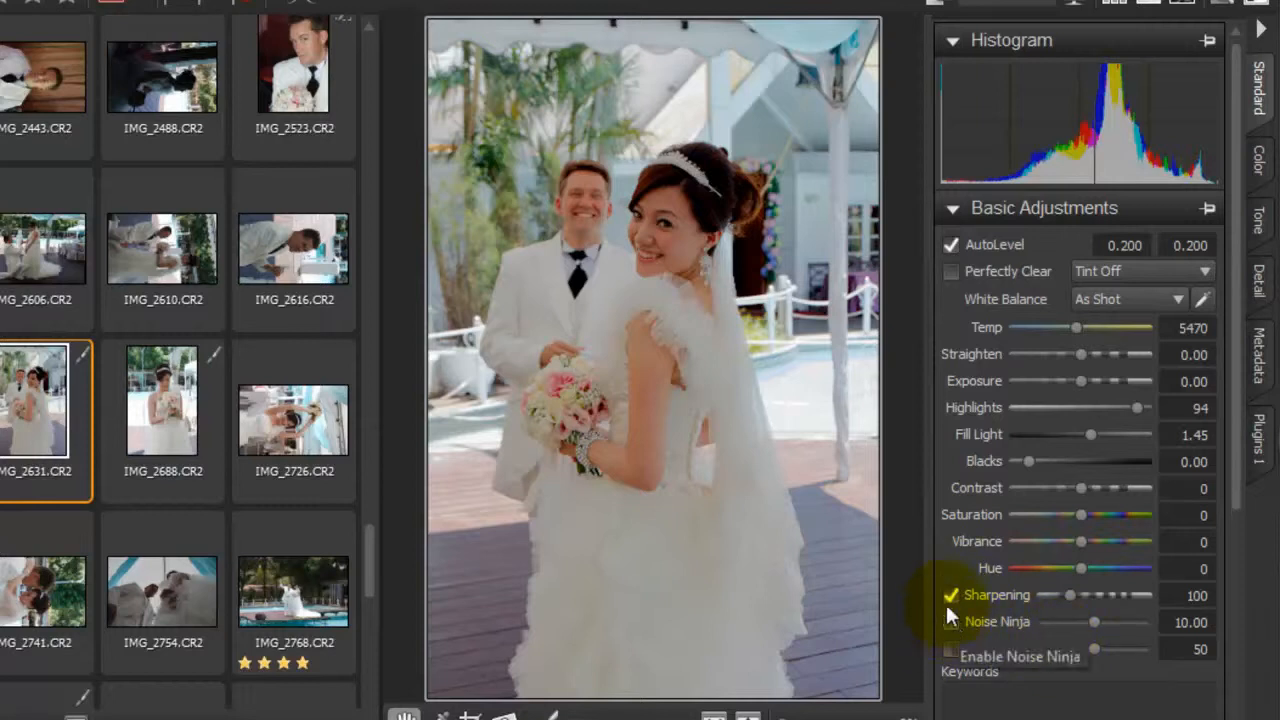
Toggle AutoLevel off and on for the wedding photo IMG_2631.CR2 and adjust its highlights and fill light.
{"action": "left_click", "coordinate": [950, 244]}
{"action": "left_click", "coordinate": [950, 245]}
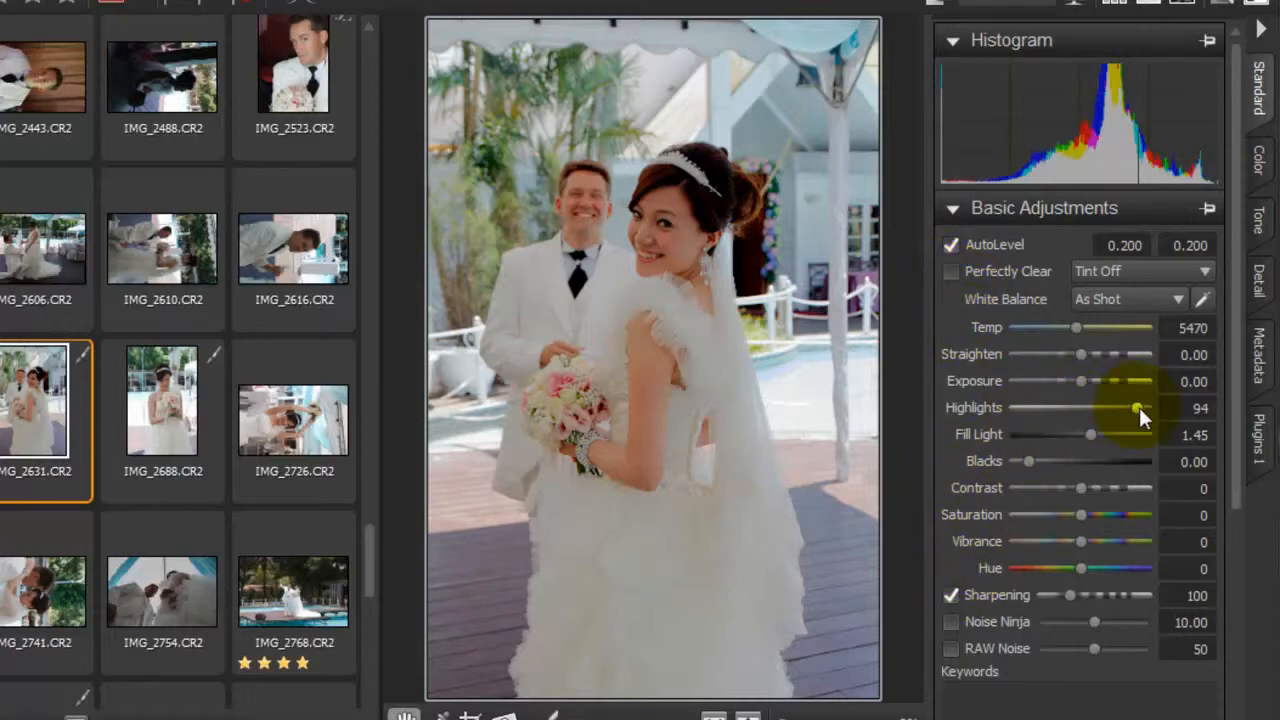
{"action": "left_click_drag", "start_coordinate": [1138, 408], "coordinate": [1103, 434]}
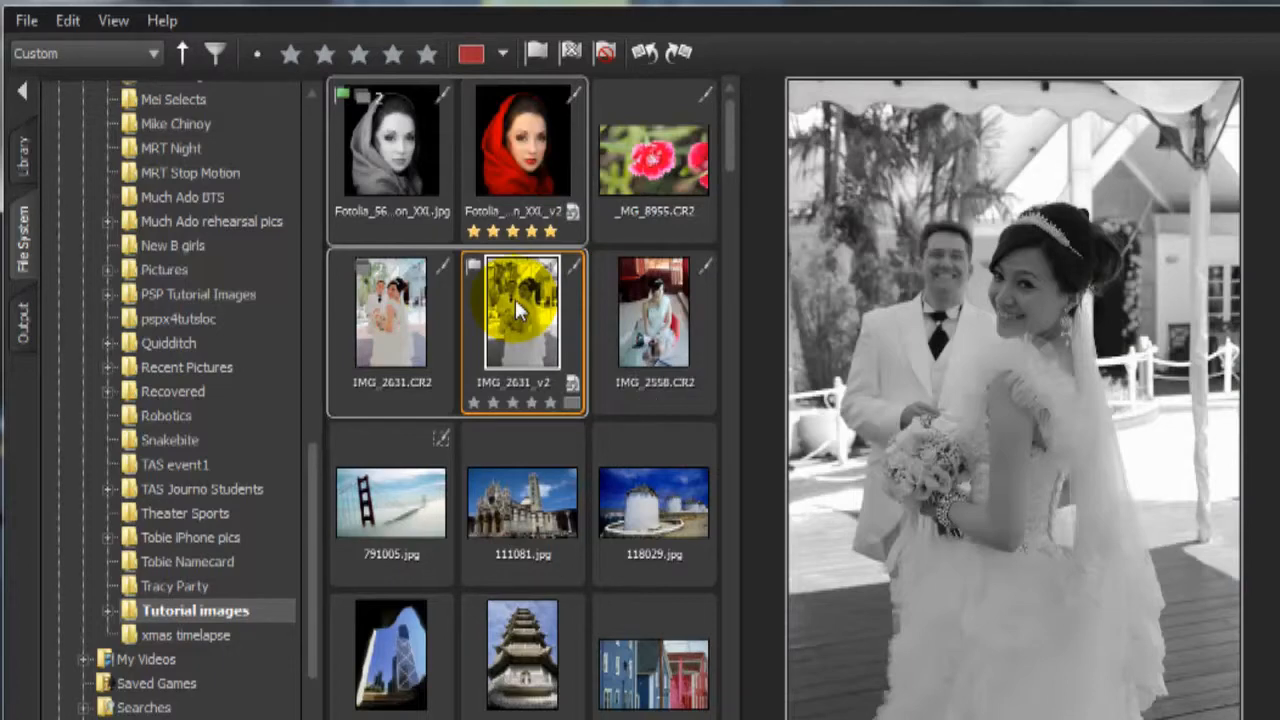
Copy the adjustments from the black-and-white IMG_2631_v2 and paste them onto IMG_2558.CR2.
{"action": "left_click", "coordinate": [80, 22]}
{"action": "left_click", "coordinate": [136, 102]}
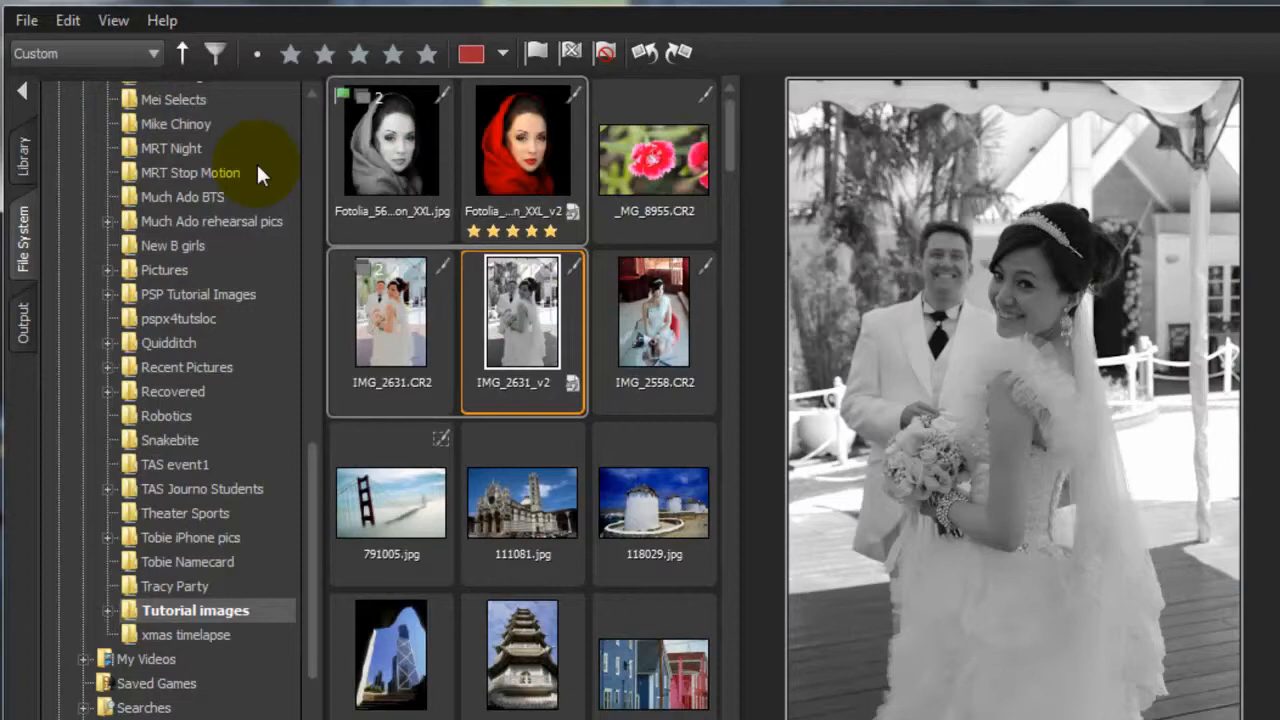
{"action": "left_click", "coordinate": [645, 305]}
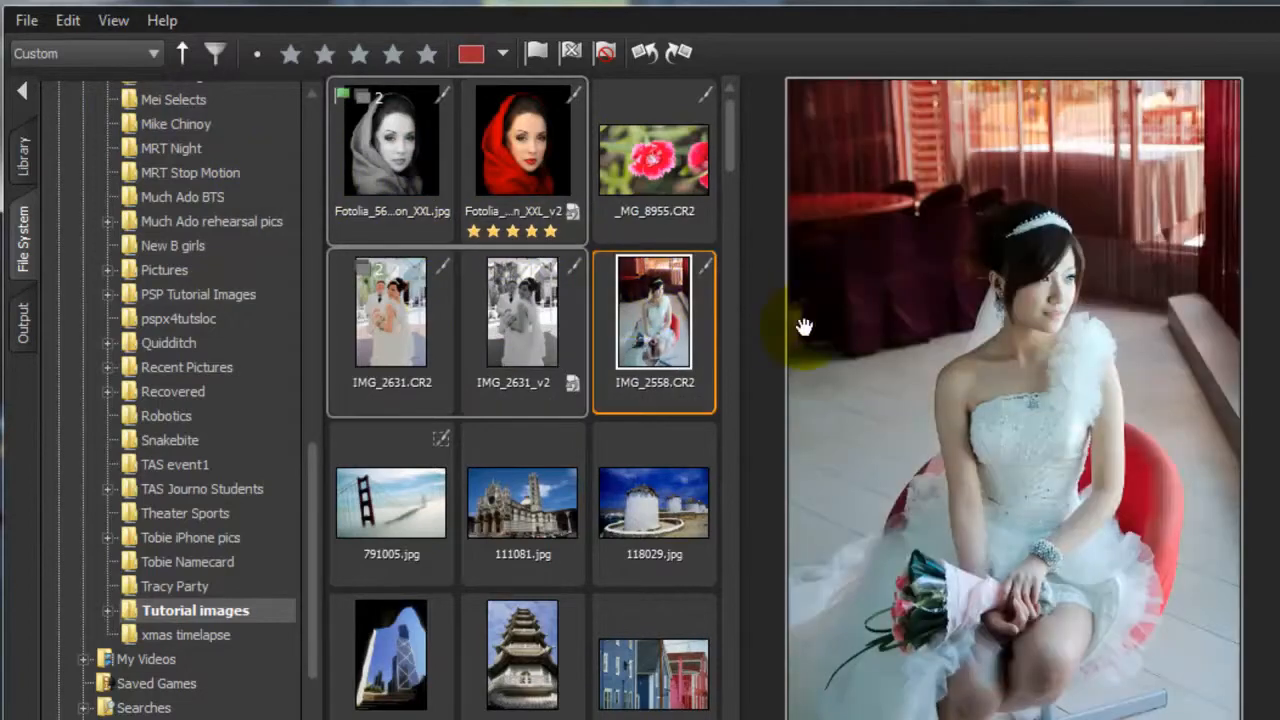
{"action": "left_click", "coordinate": [78, 17]}
{"action": "left_click", "coordinate": [144, 152]}
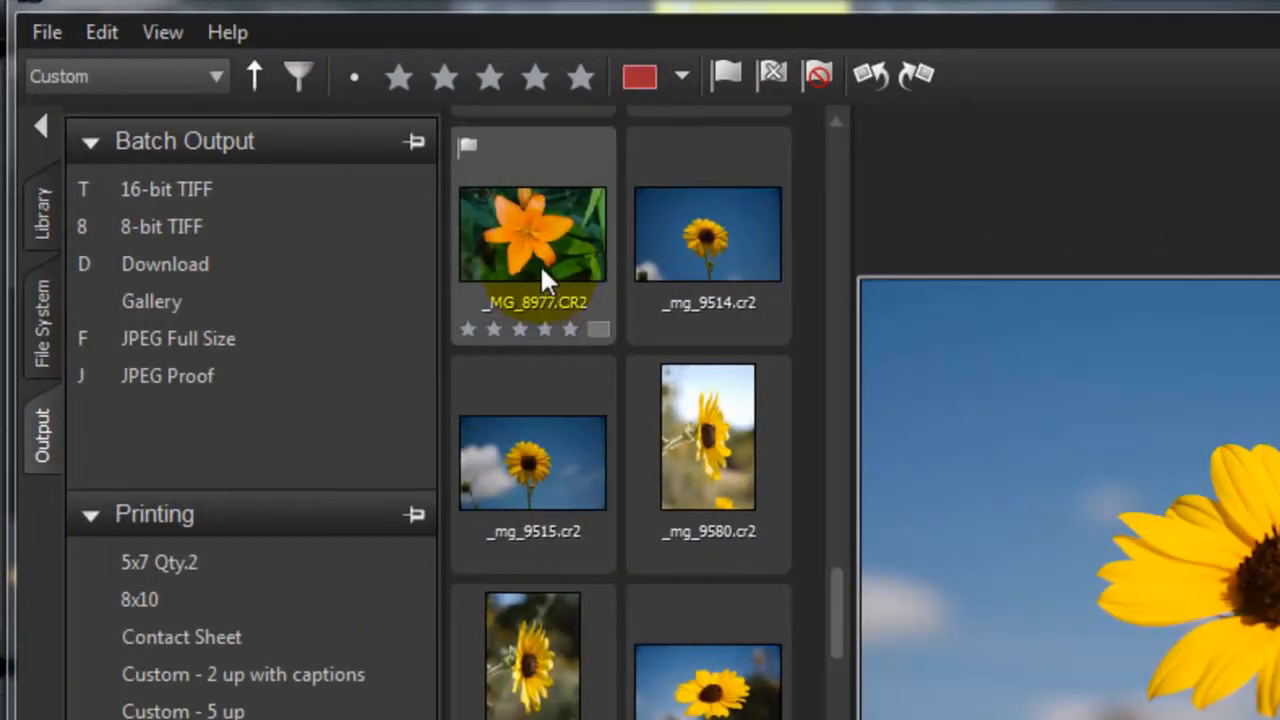
Review the JPEG Full Size batch output settings and accept them.
{"action": "right_click", "coordinate": [127, 338]}
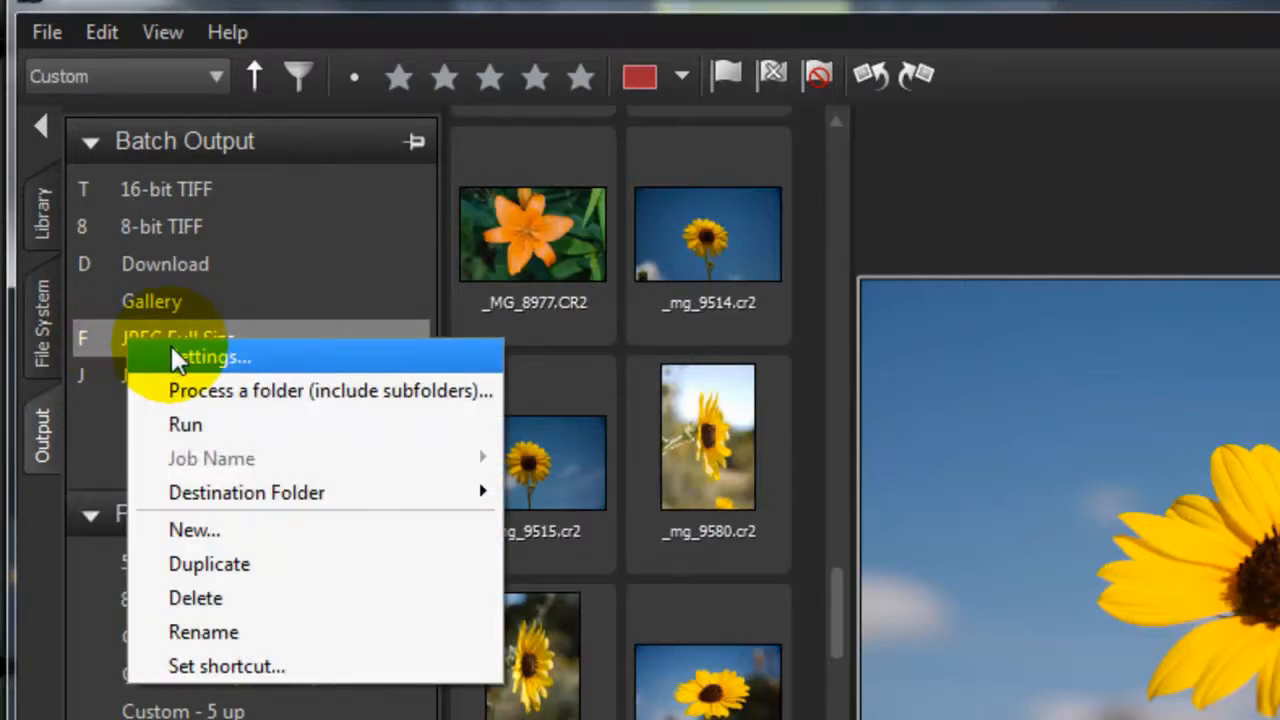
{"action": "left_click", "coordinate": [103, 341]}
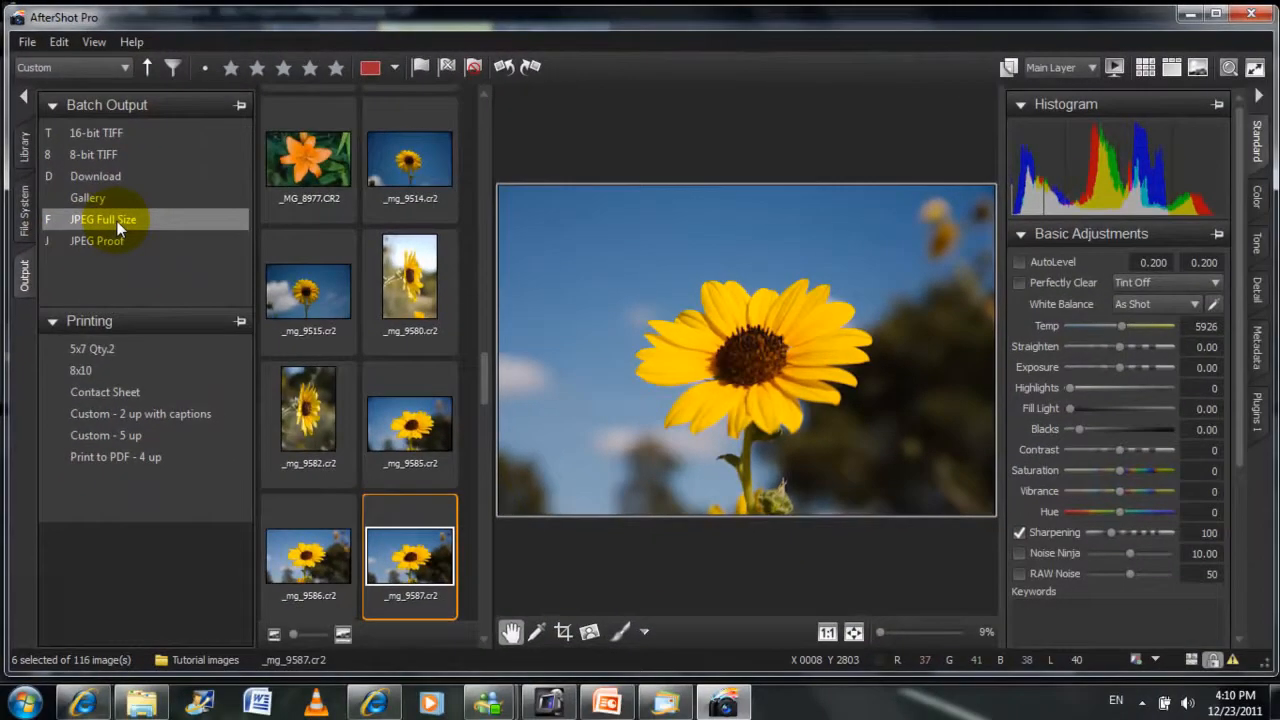
{"action": "double_click", "coordinate": [200, 339]}
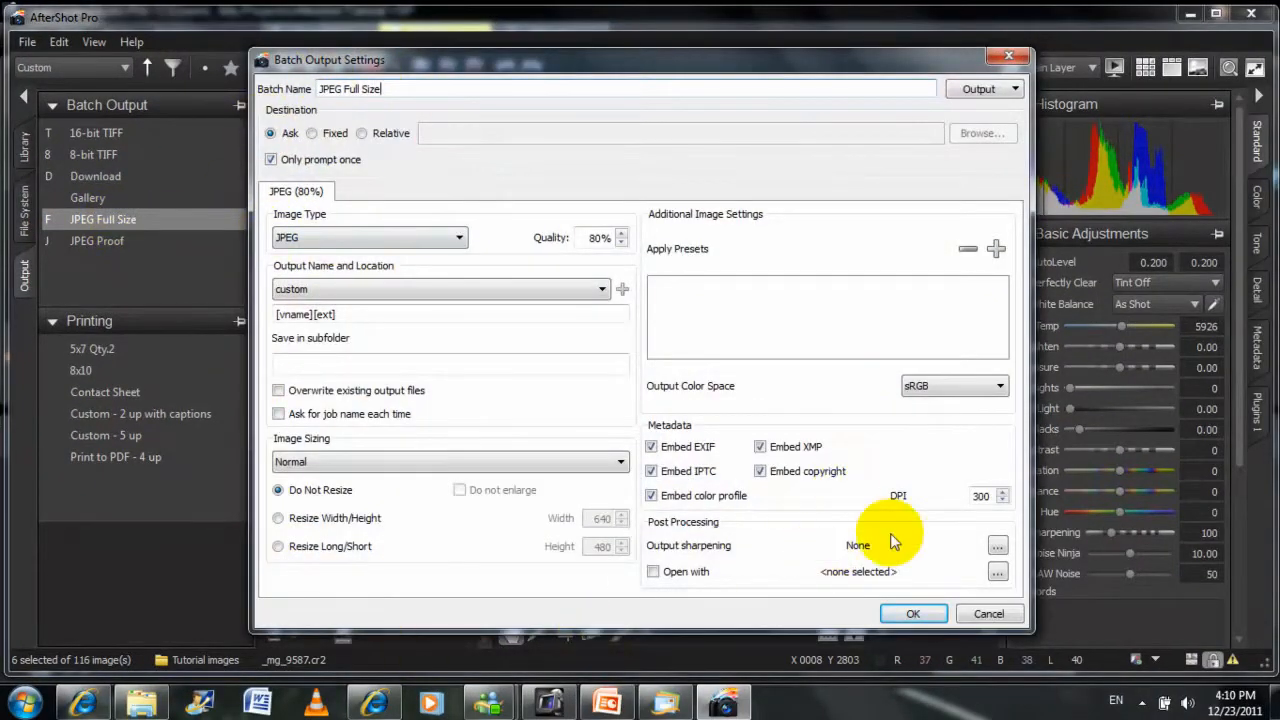
{"action": "left_click", "coordinate": [924, 615]}
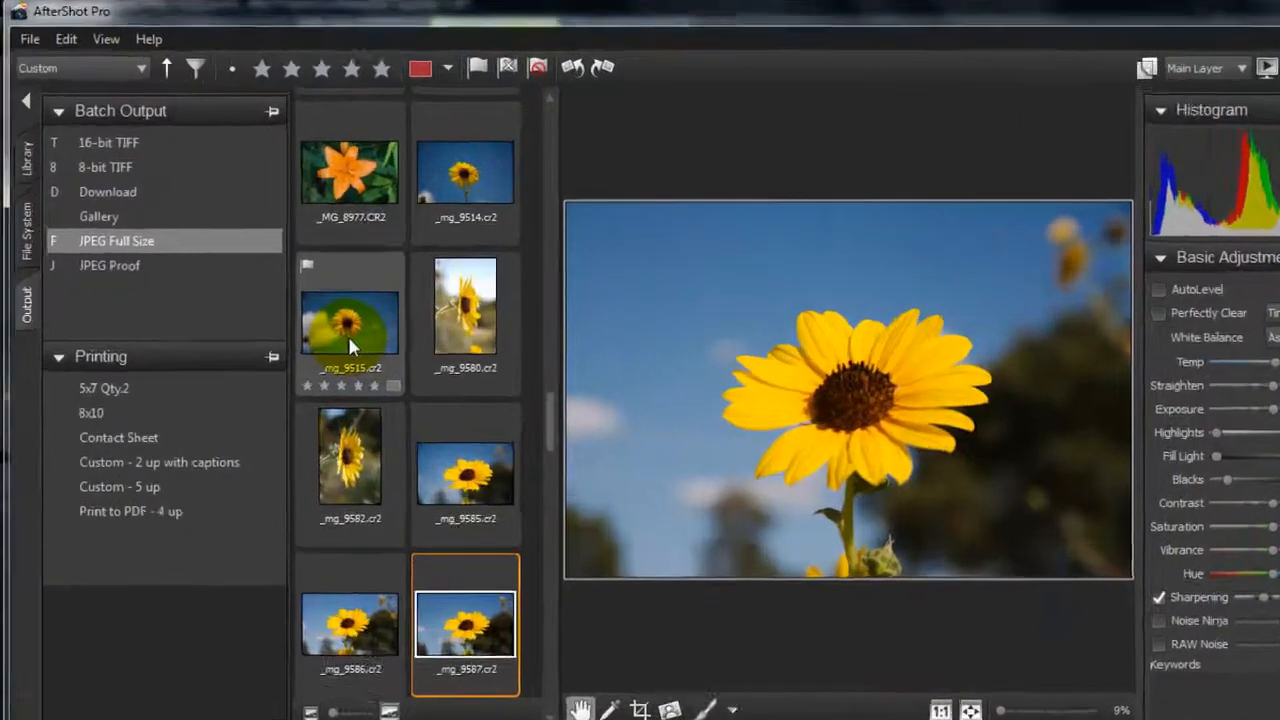
Export the sunflower photos from _mg_9515.cr2 through _mg_9587.cr2 with the JPEG Full Size batch into the [date] folder.
{"action": "left_click", "coordinate": [350, 345], "text": "shift"}
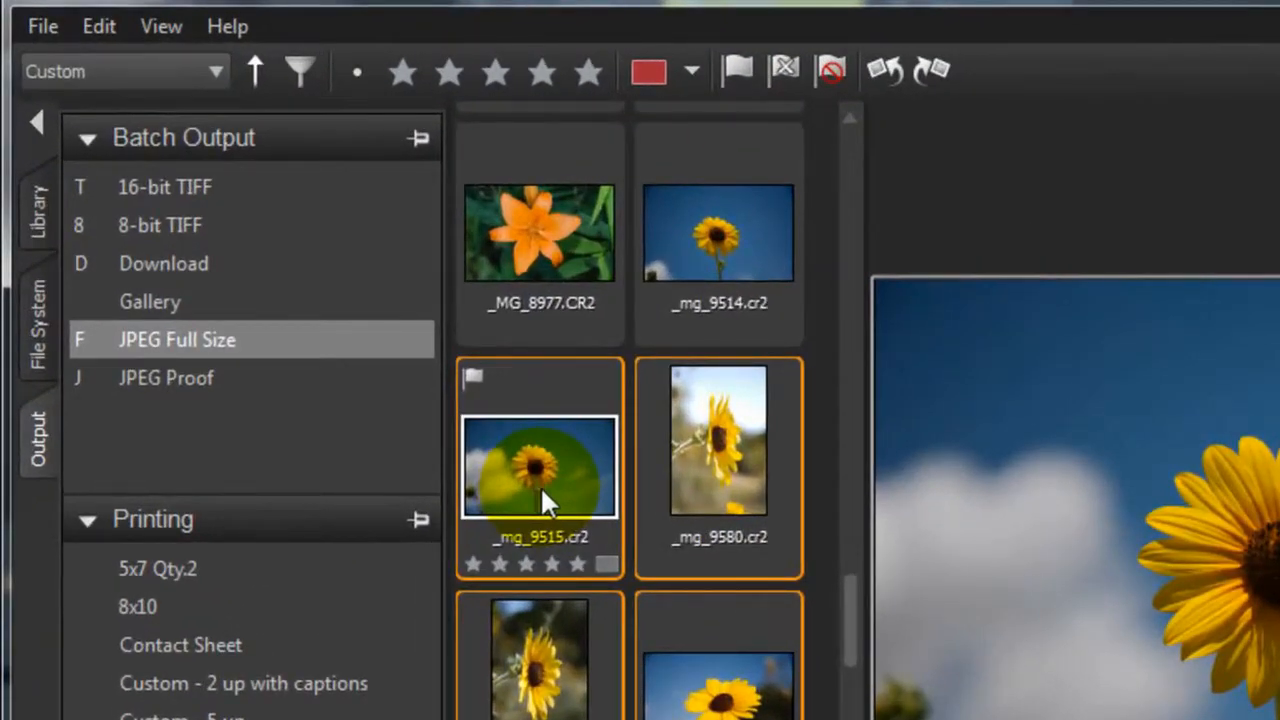
{"action": "left_click_drag", "start_coordinate": [540, 495], "coordinate": [163, 338]}
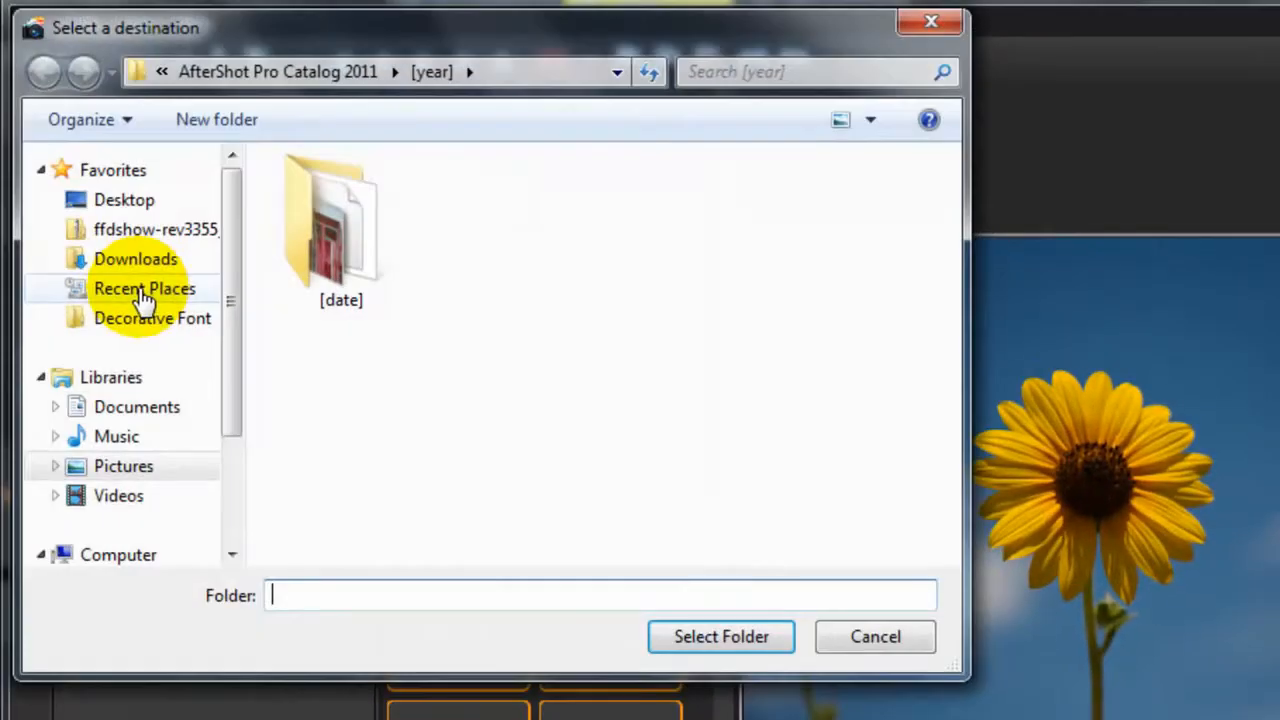
{"action": "left_click", "coordinate": [350, 304]}
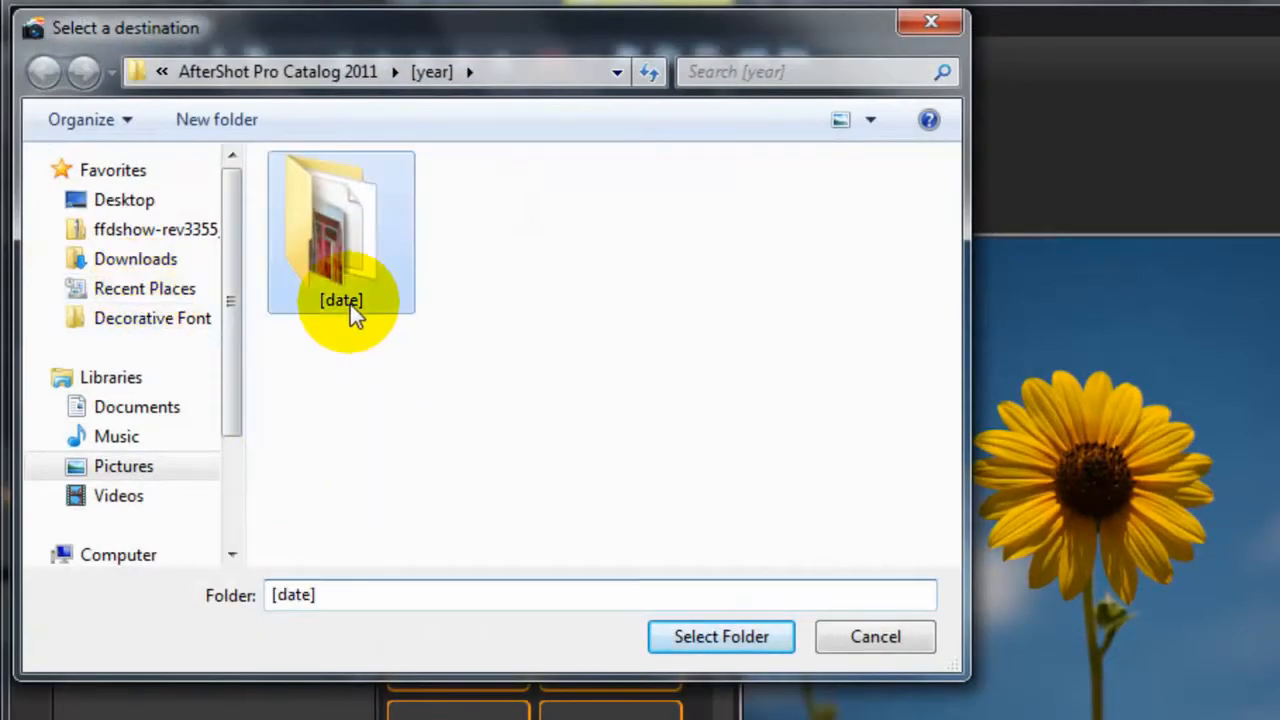
{"action": "left_click", "coordinate": [688, 634]}
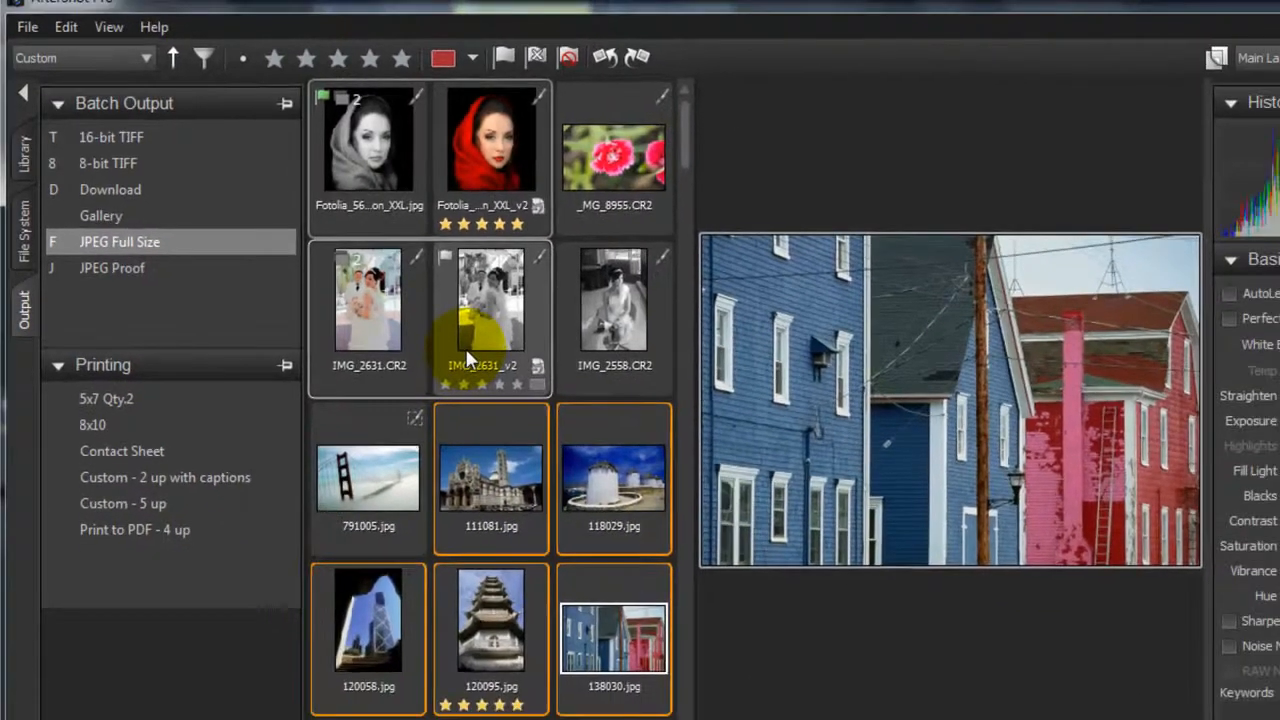
Compare the black-and-white version IMG_2631_v2 with the original wedding photo IMG_2631.CR2.
{"action": "left_click", "coordinate": [507, 327]}
{"action": "left_click", "coordinate": [304, 298]}
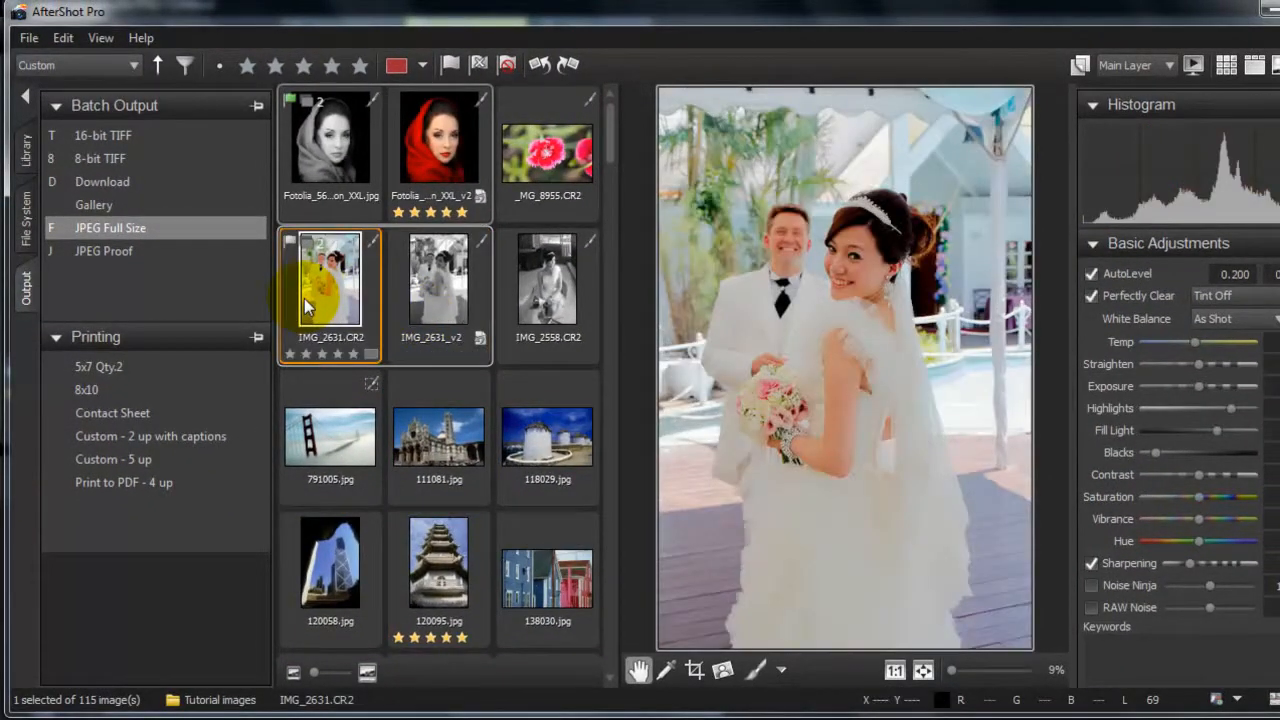